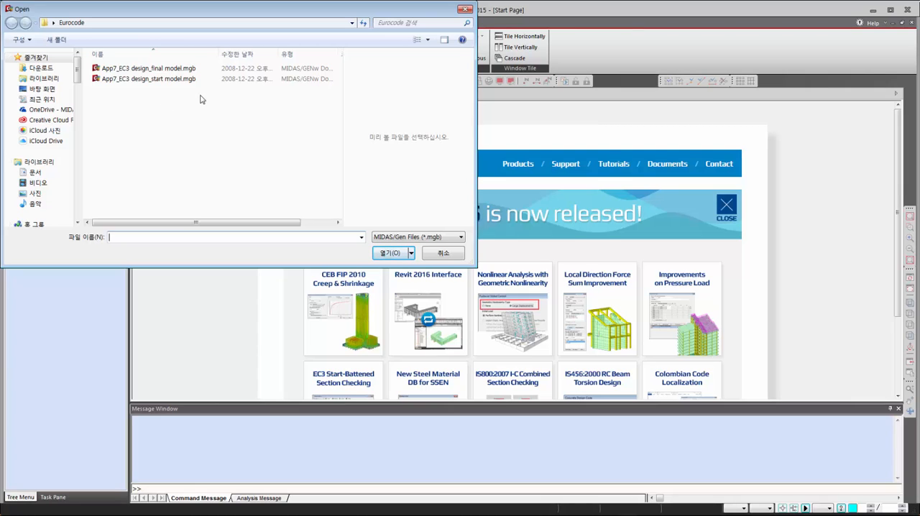
- Open the file App7_EC3 design_start model.mgb and preview the frame's member shapes with Hidden surface rendering, returning to wireframe
{"action": "left_click", "coordinate": [179, 80]}
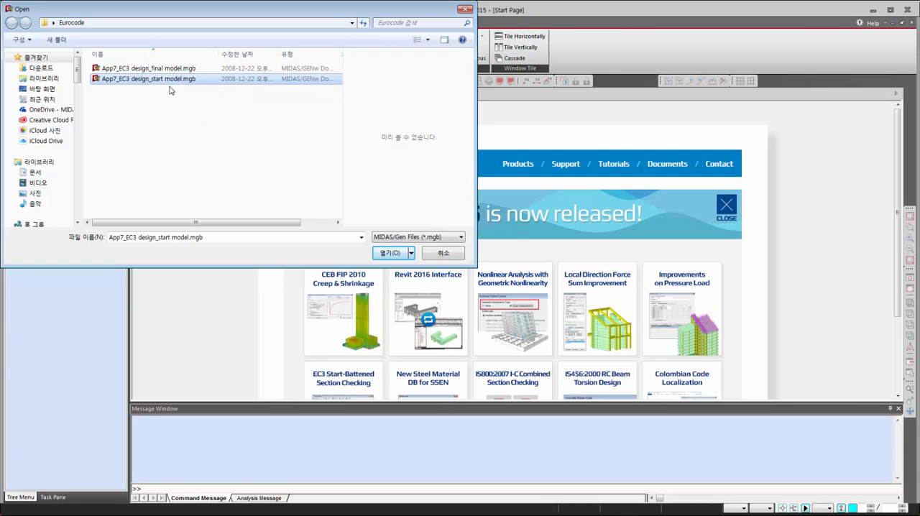
{"action": "left_click", "coordinate": [383, 255]}
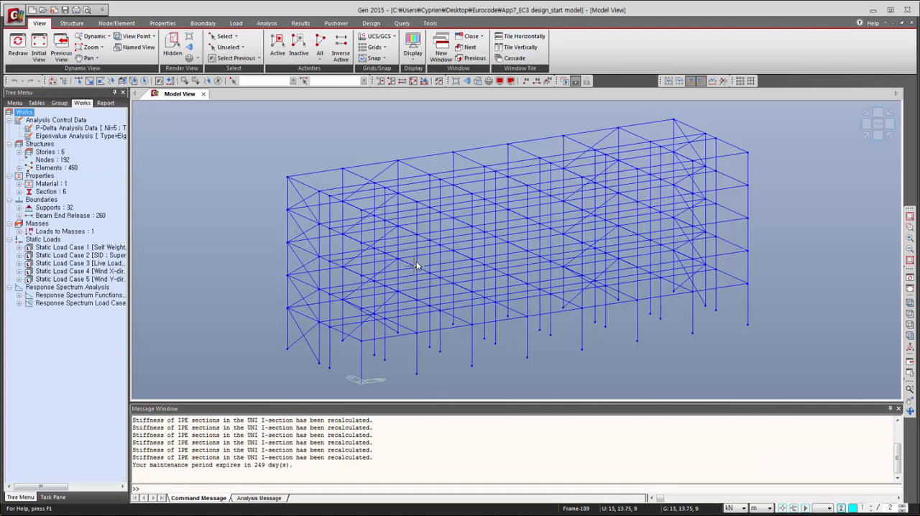
{"action": "left_click", "coordinate": [477, 81]}
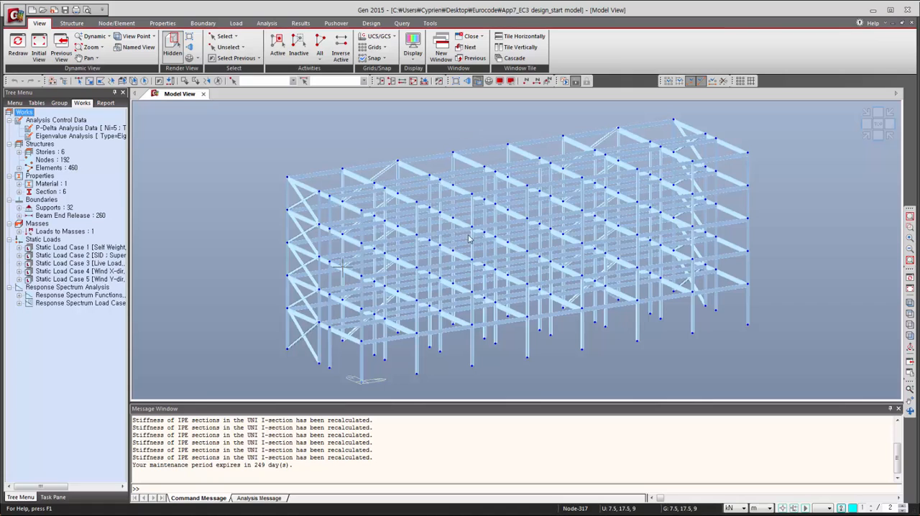
{"action": "left_click", "coordinate": [478, 81]}
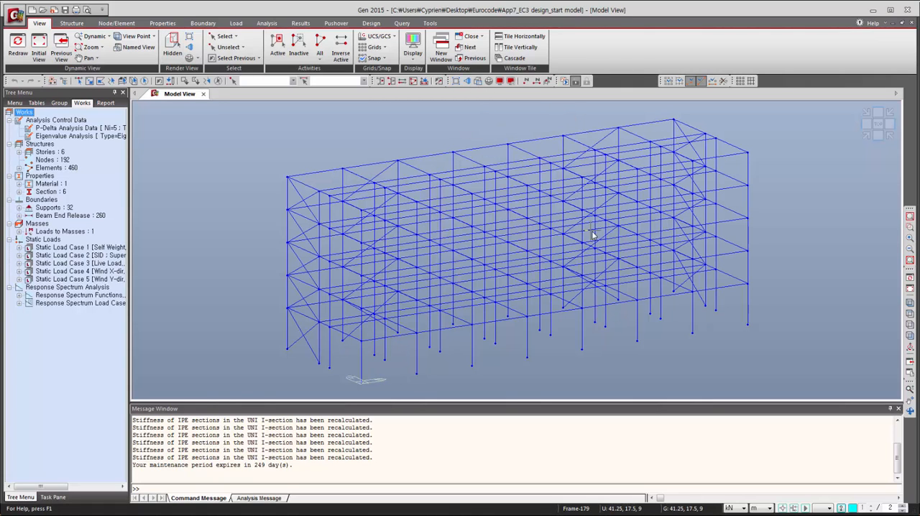
- Run the structural analysis of the whole frame model
{"action": "mouse_move", "coordinate": [592, 235]}
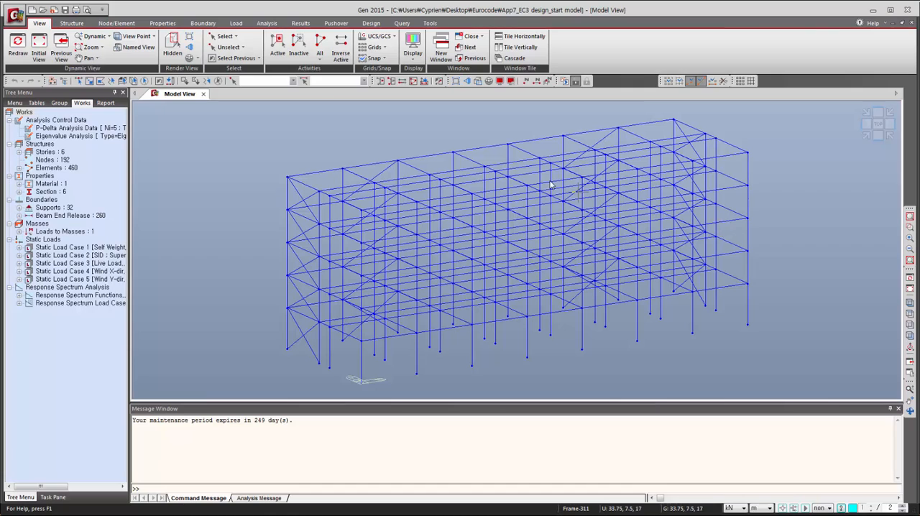
{"action": "left_click", "coordinate": [263, 24]}
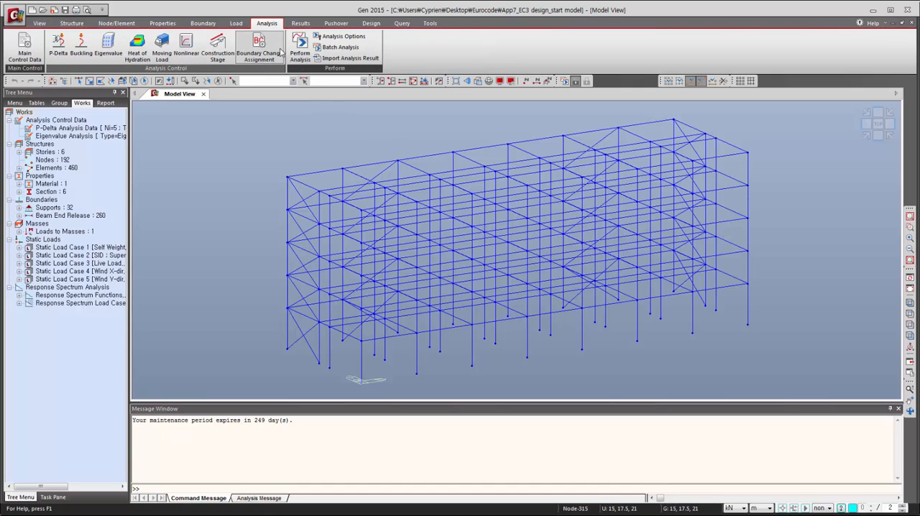
{"action": "left_click", "coordinate": [300, 50]}
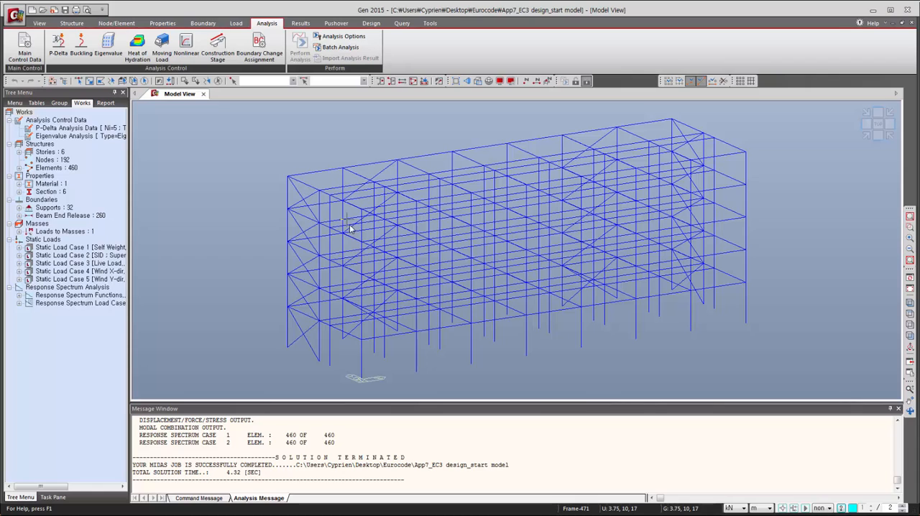
- Set the steel design code to Eurocode3:05 with the Recommended National Annex and biaxial moments at the same location
{"action": "left_click", "coordinate": [371, 23]}
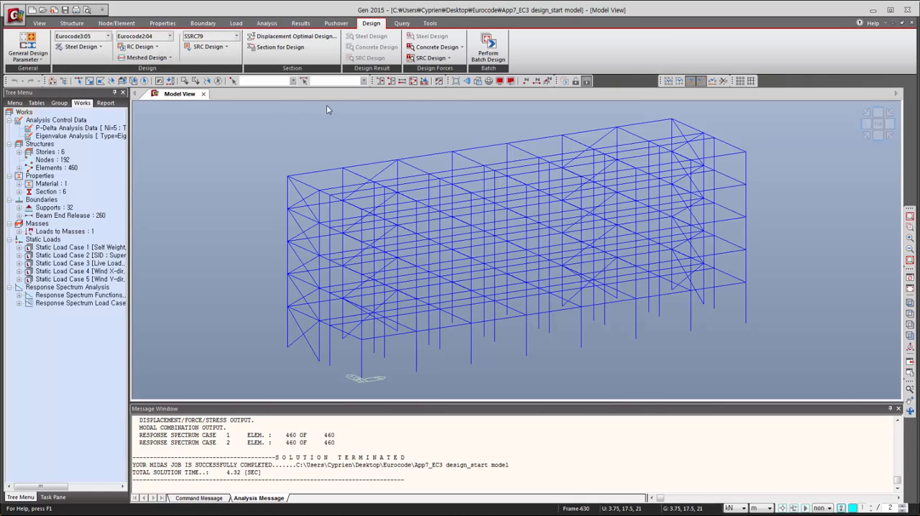
{"action": "left_click", "coordinate": [87, 47]}
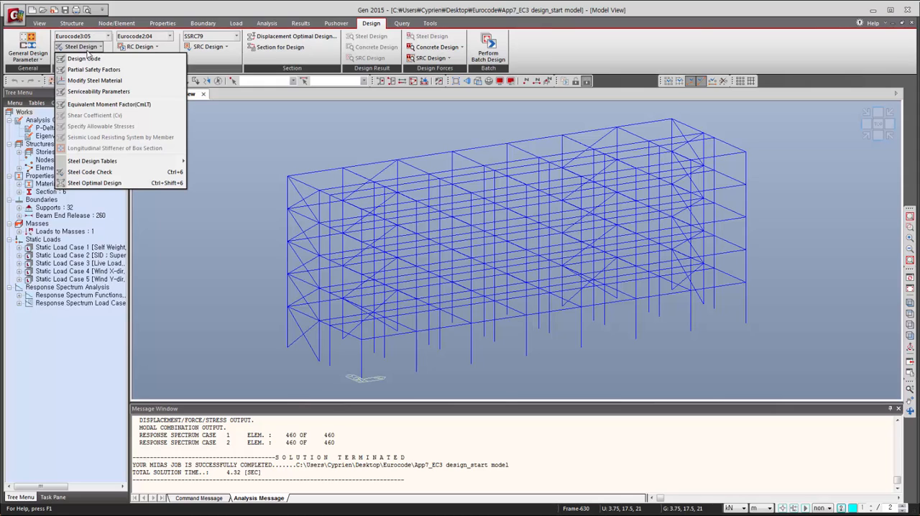
{"action": "left_click", "coordinate": [90, 61]}
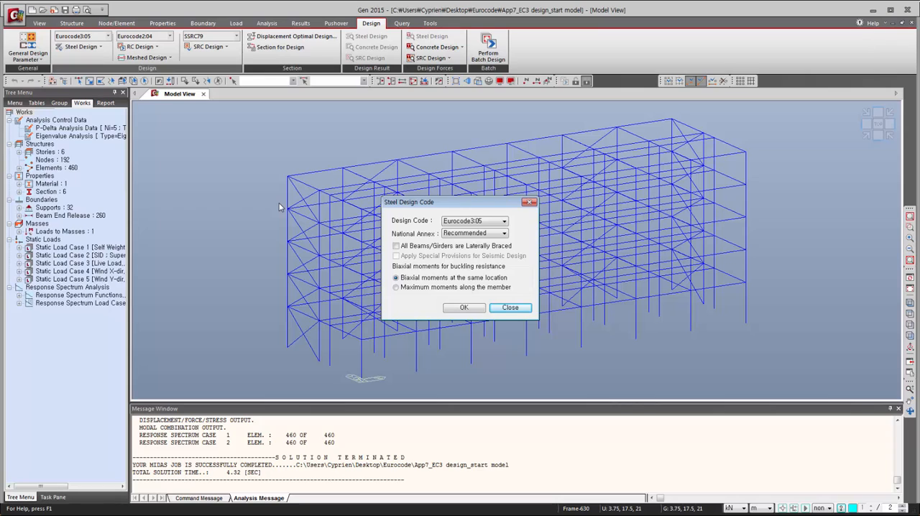
{"action": "left_click", "coordinate": [503, 222]}
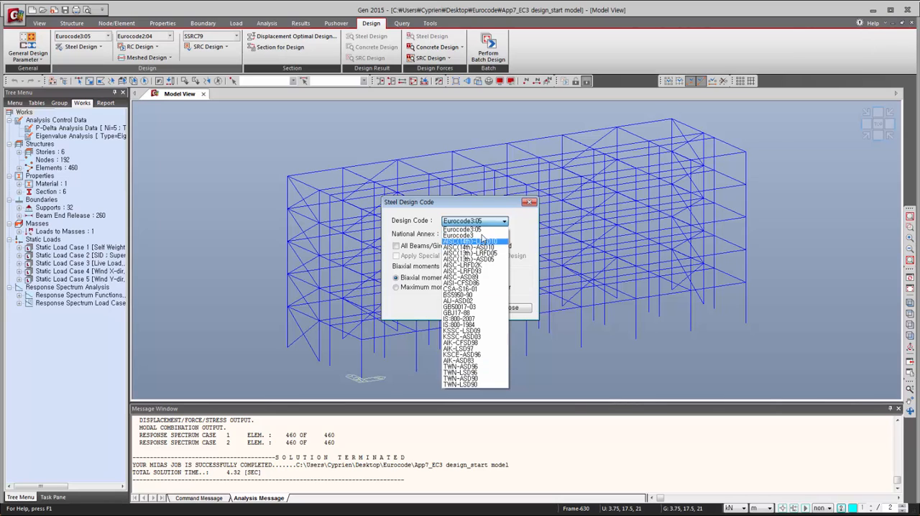
{"action": "left_click", "coordinate": [475, 221]}
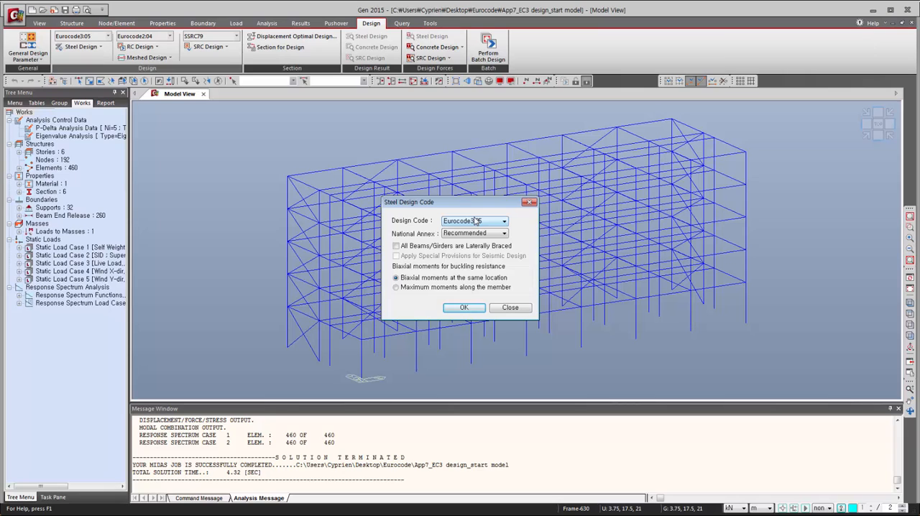
{"action": "left_click", "coordinate": [455, 313]}
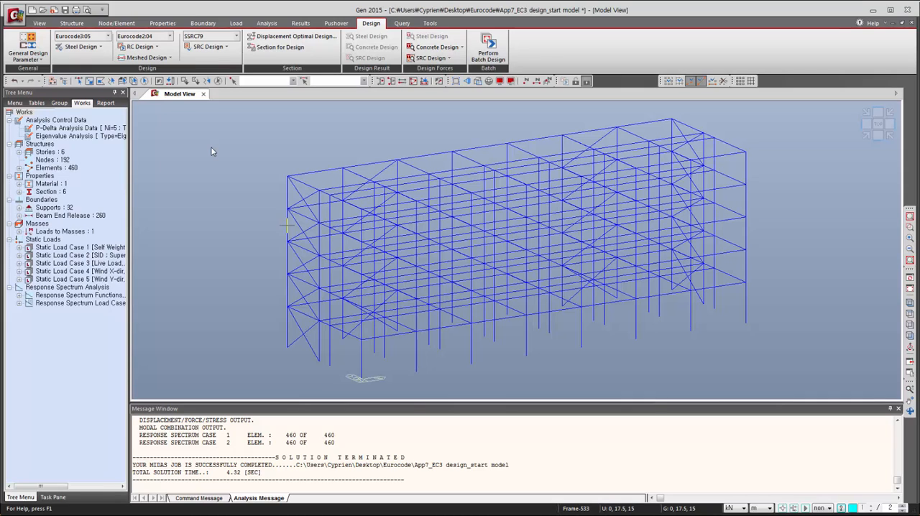
- Auto-generate the steel design load combinations to Eurocode3:05 with partial factors Gamma_G 1.35 and Gamma_Q 1.5
{"action": "left_click", "coordinate": [300, 23]}
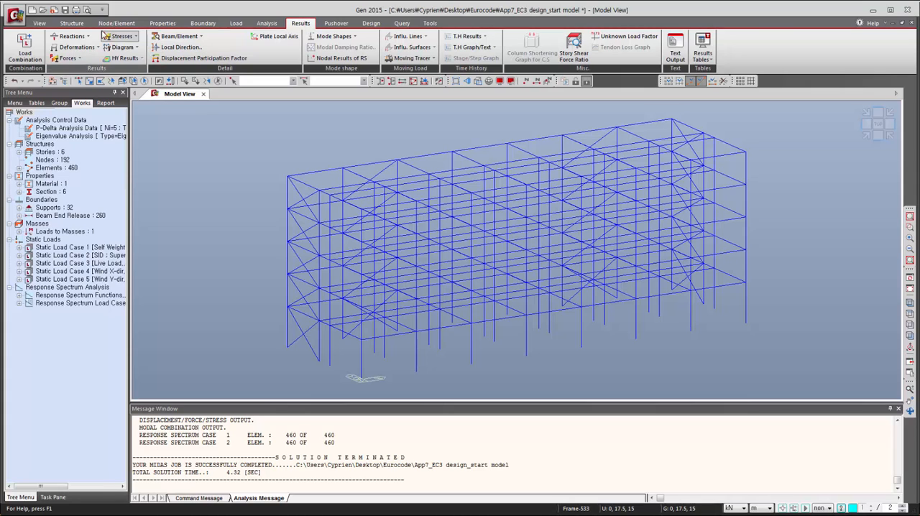
{"action": "left_click", "coordinate": [25, 49]}
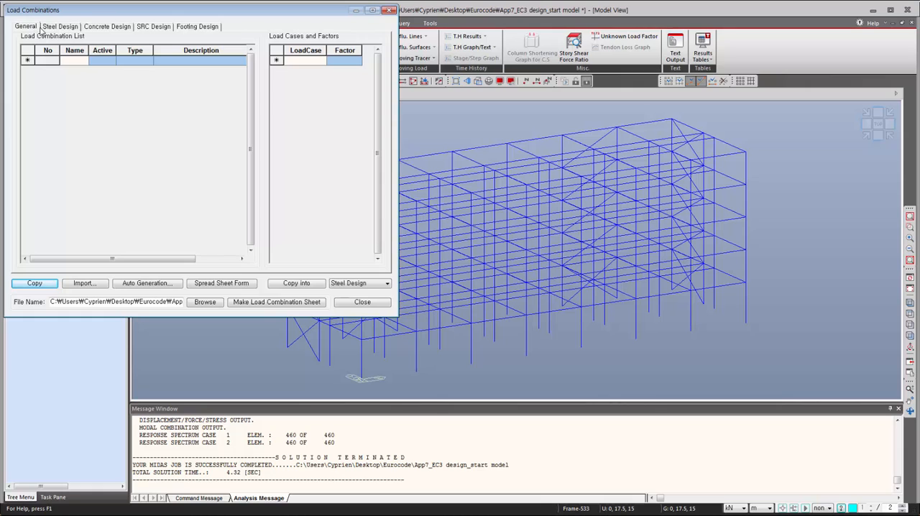
{"action": "left_click", "coordinate": [31, 30]}
{"action": "left_click", "coordinate": [62, 29]}
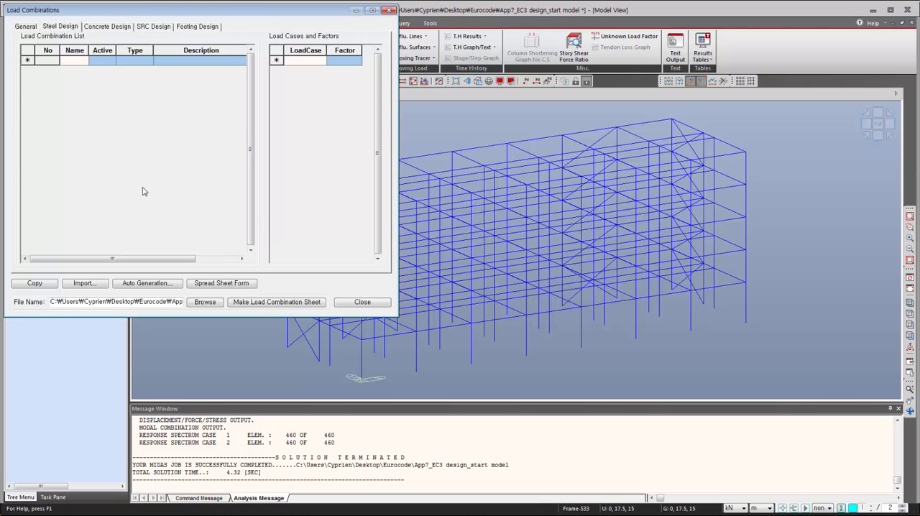
{"action": "left_click", "coordinate": [147, 285]}
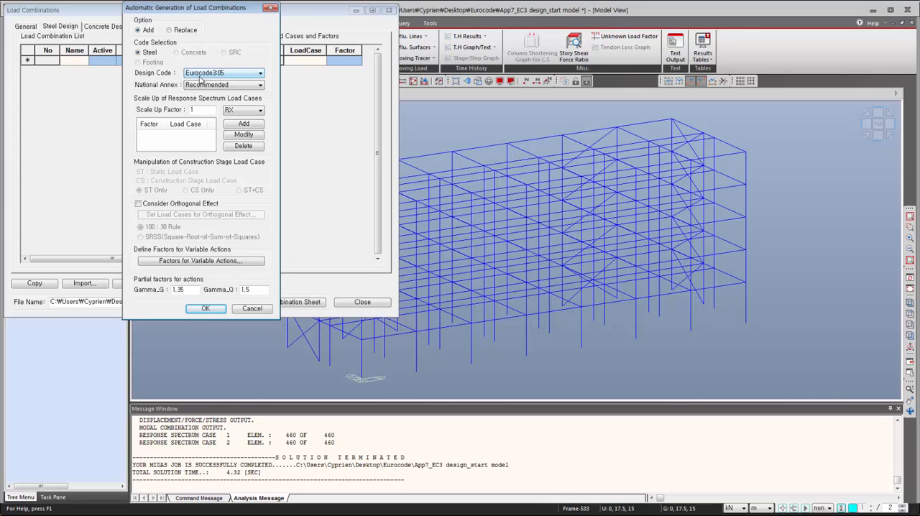
{"action": "left_click", "coordinate": [205, 308]}
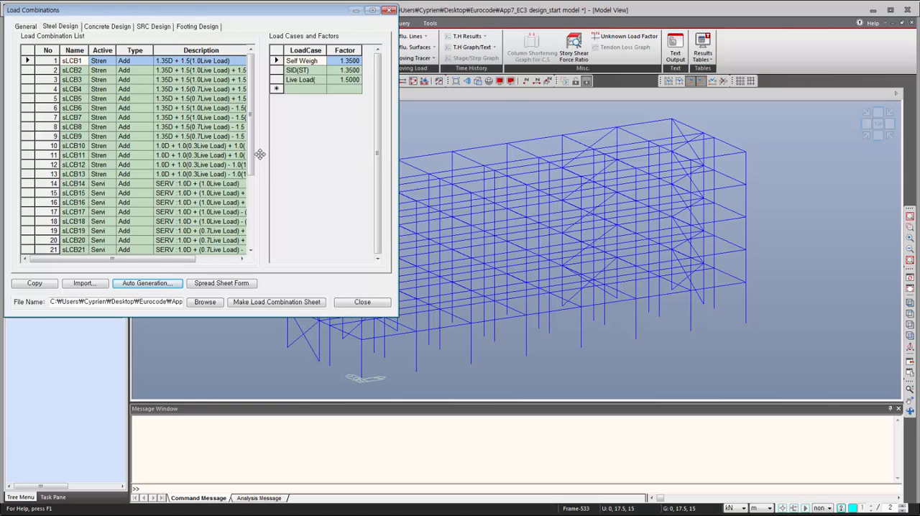
{"action": "left_click", "coordinate": [361, 302]}
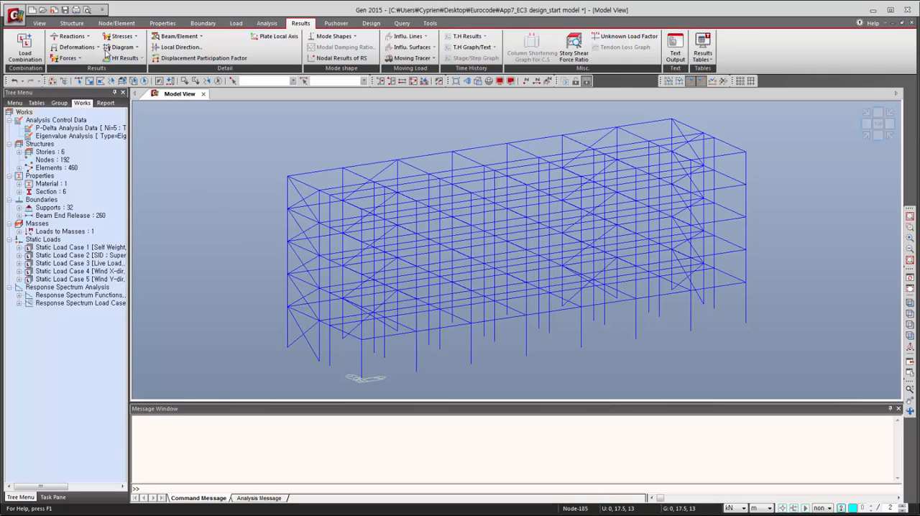
- Select all elements with sections IPE500 and IPE600 using Select Identity by section
{"action": "left_click", "coordinate": [39, 23]}
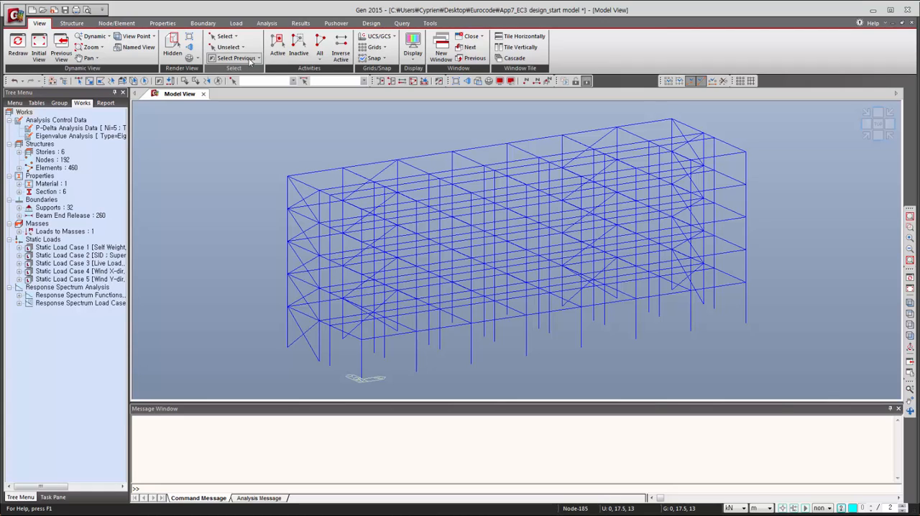
{"action": "left_click", "coordinate": [235, 36]}
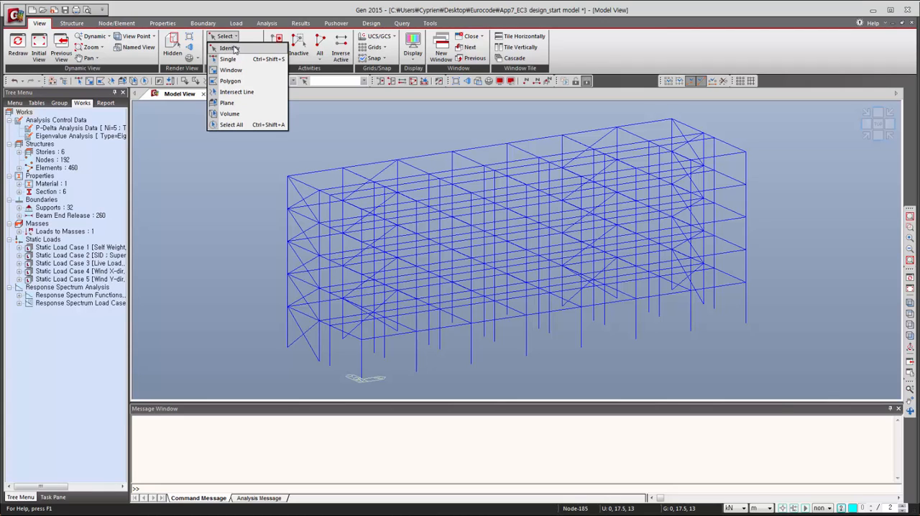
{"action": "left_click", "coordinate": [232, 48]}
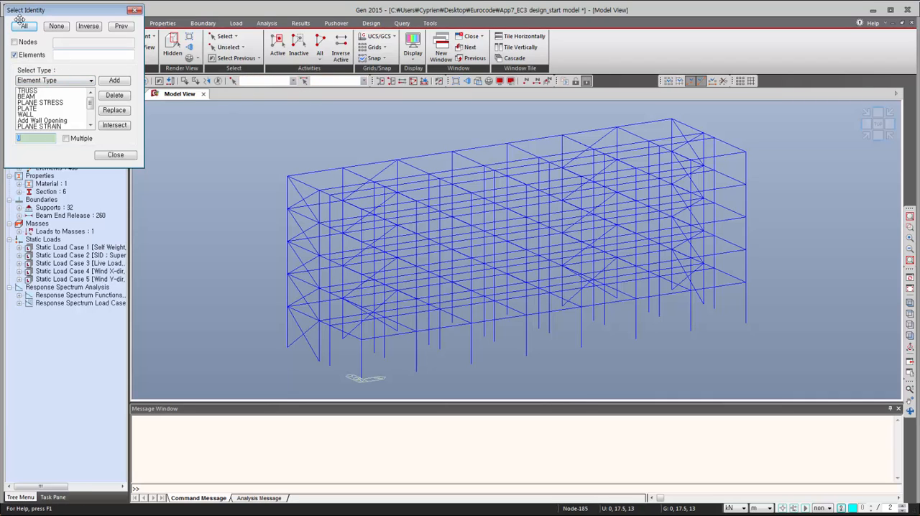
{"action": "left_click", "coordinate": [38, 81]}
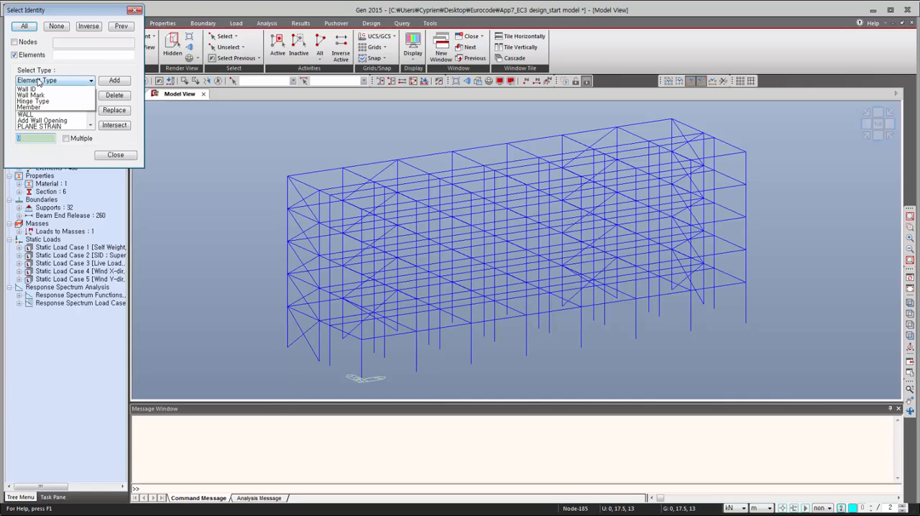
{"action": "left_click", "coordinate": [36, 106]}
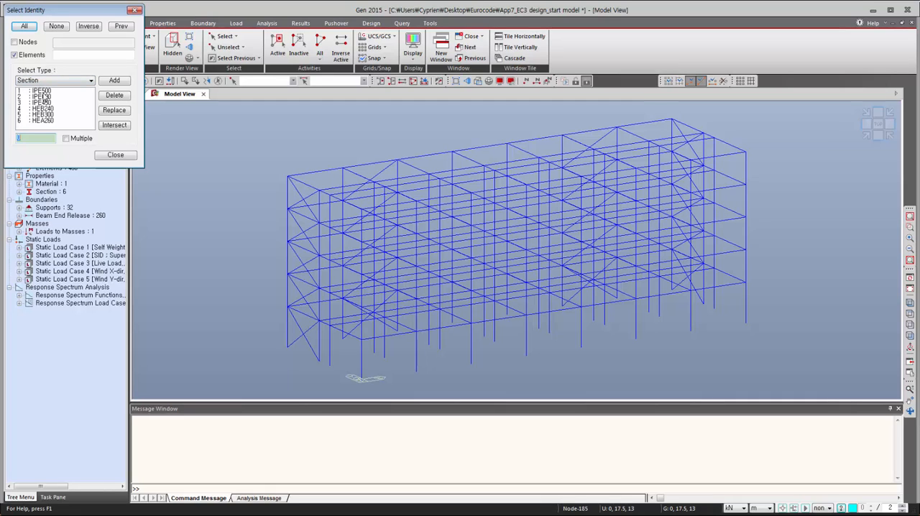
{"action": "left_click", "coordinate": [47, 91]}
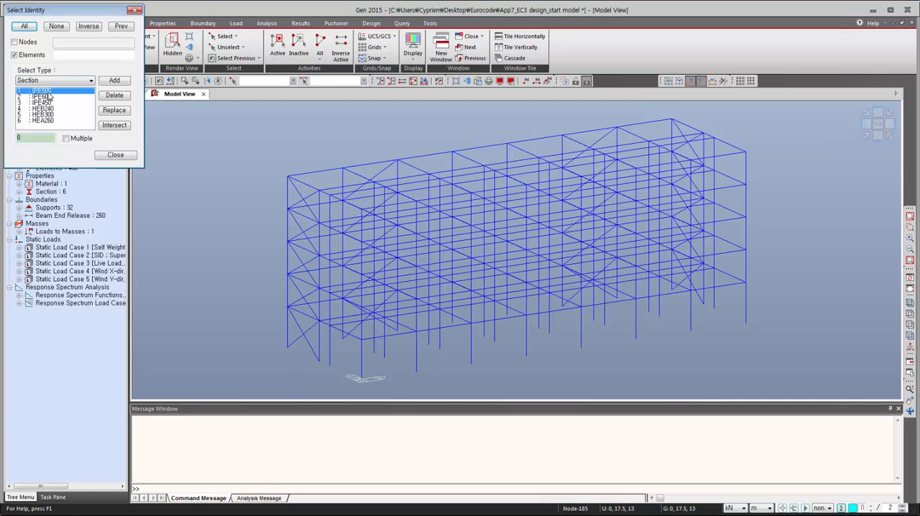
{"action": "left_click", "coordinate": [49, 97], "text": "ctrl"}
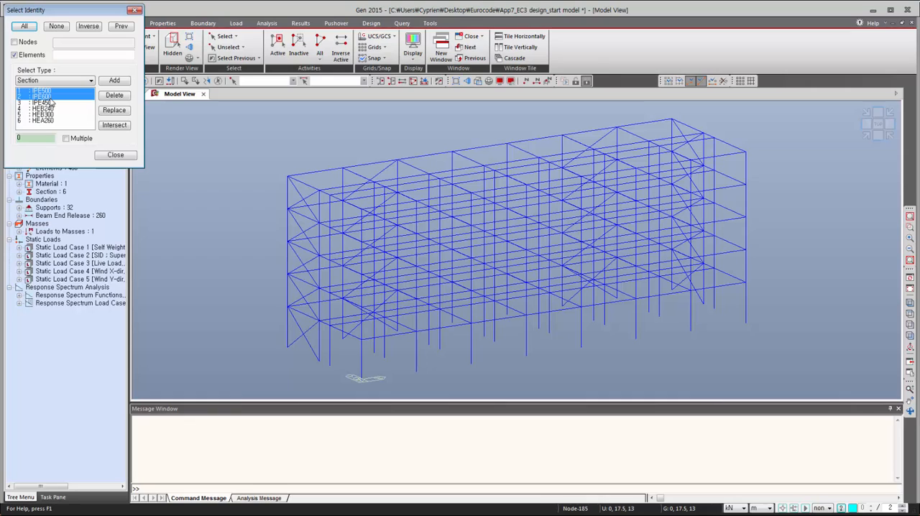
{"action": "left_click", "coordinate": [116, 82]}
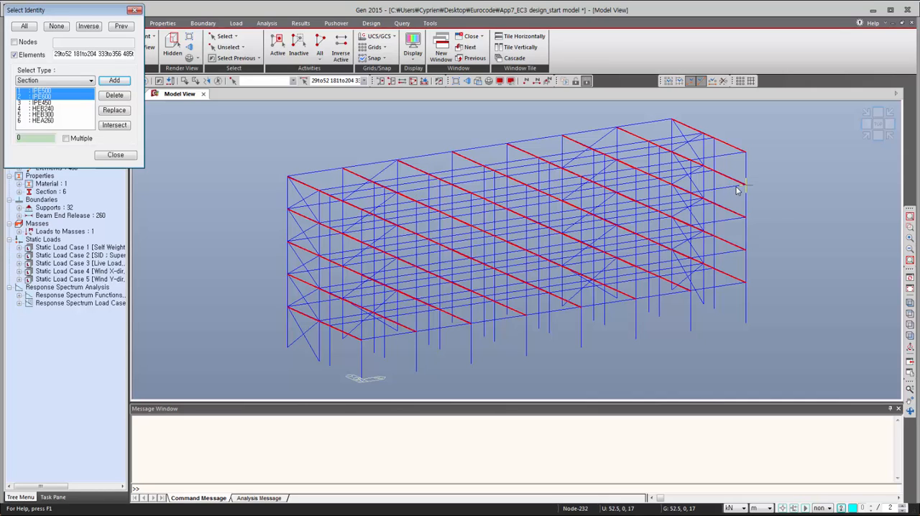
{"action": "mouse_move", "coordinate": [737, 191]}
{"action": "left_click", "coordinate": [117, 155]}
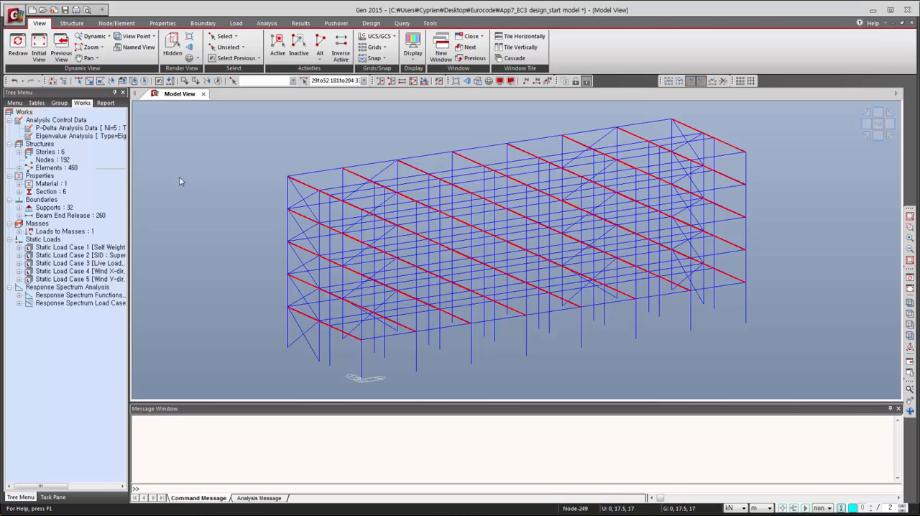
- Assign a laterally unbraced length Lb of 2.5 m to the selected beams
{"action": "left_click", "coordinate": [372, 25]}
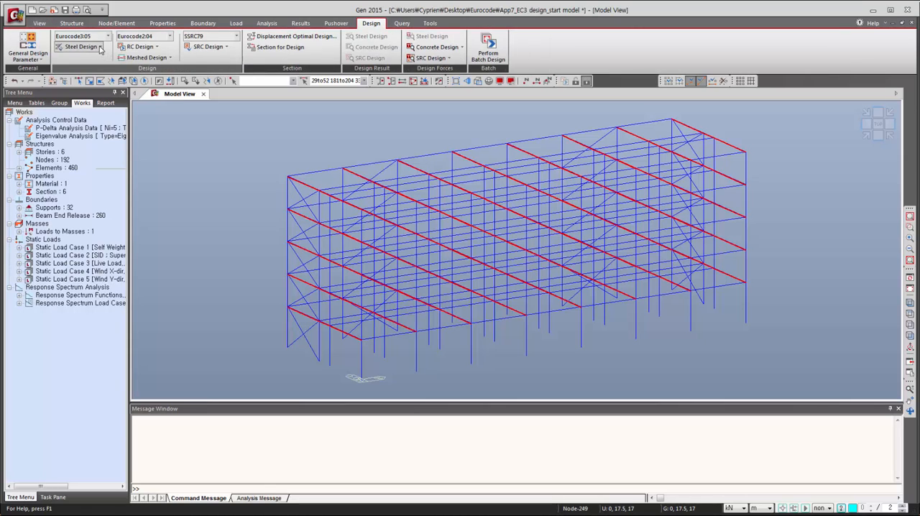
{"action": "left_click", "coordinate": [100, 47]}
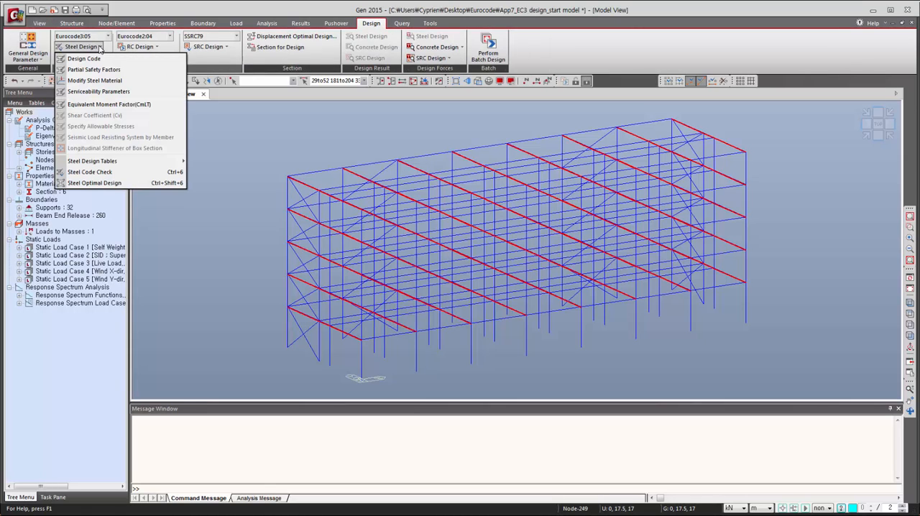
{"action": "left_click", "coordinate": [32, 57]}
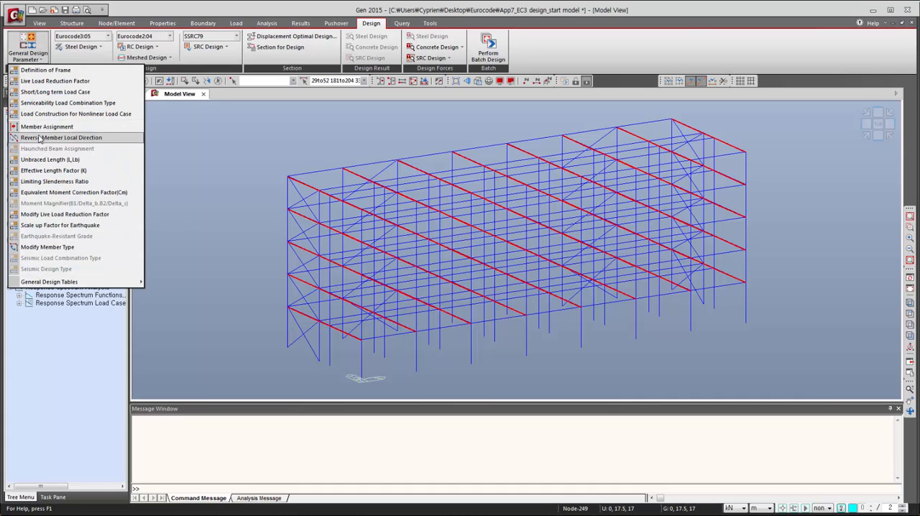
{"action": "left_click", "coordinate": [41, 162]}
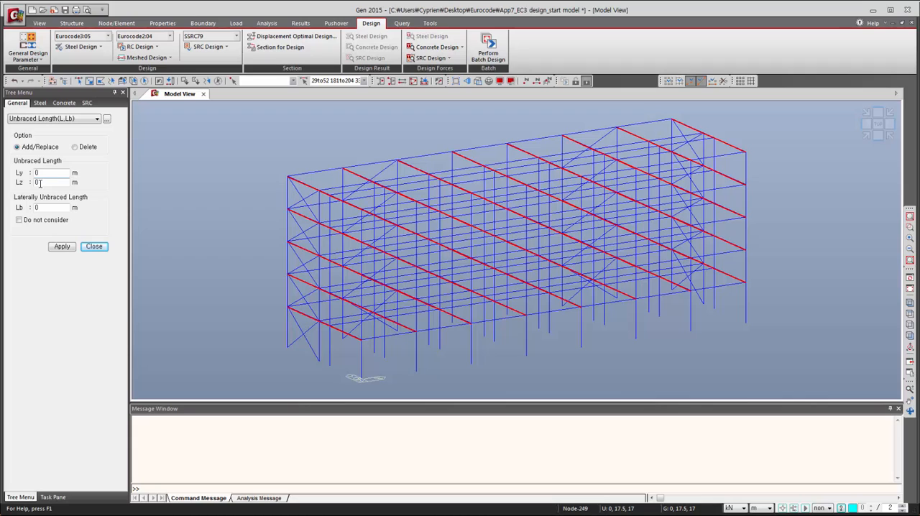
{"action": "left_click", "coordinate": [36, 207]}
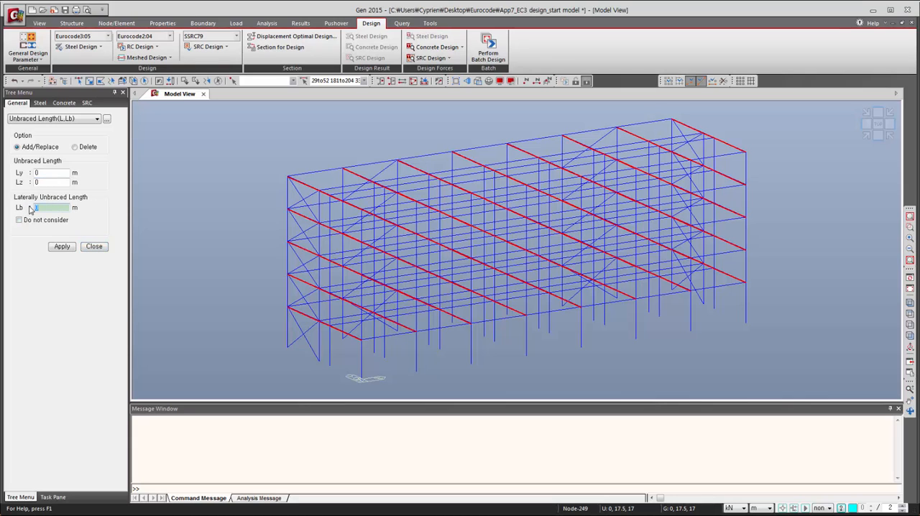
{"action": "type", "text": "2.5"}
{"action": "left_click", "coordinate": [61, 245]}
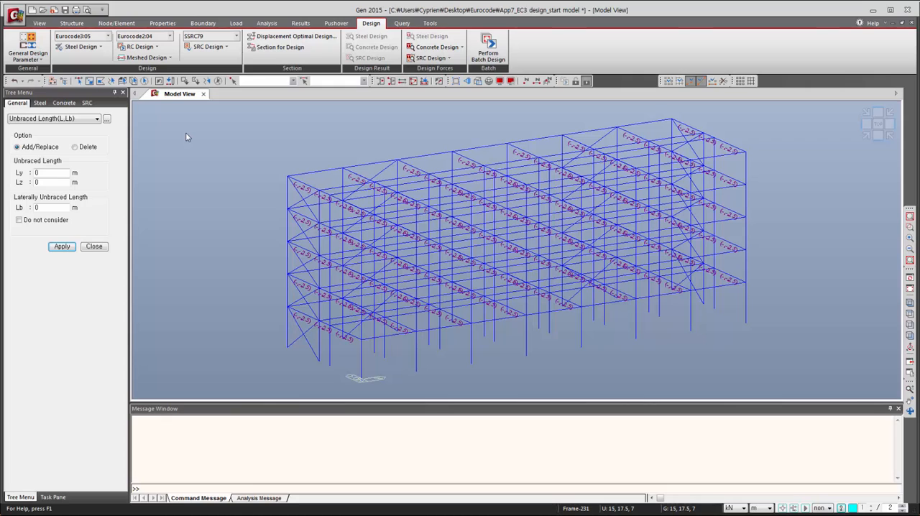
- Assign program-calculated equivalent uniform moment factors (Cm) to all elements of the frame
{"action": "left_click", "coordinate": [72, 119]}
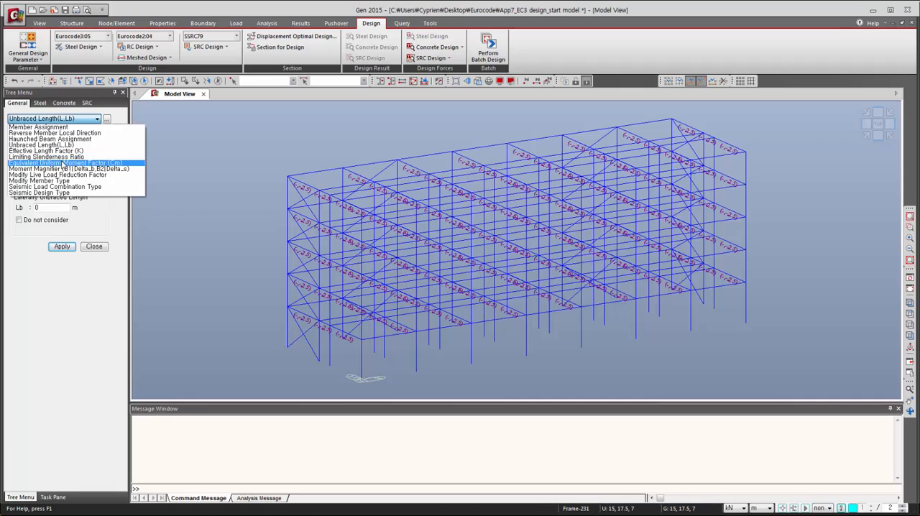
{"action": "left_click", "coordinate": [63, 163]}
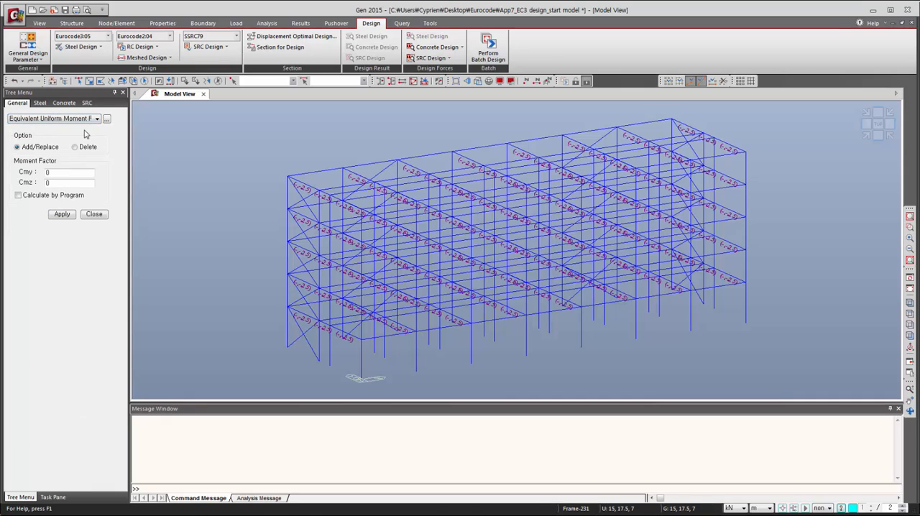
{"action": "left_click", "coordinate": [146, 81]}
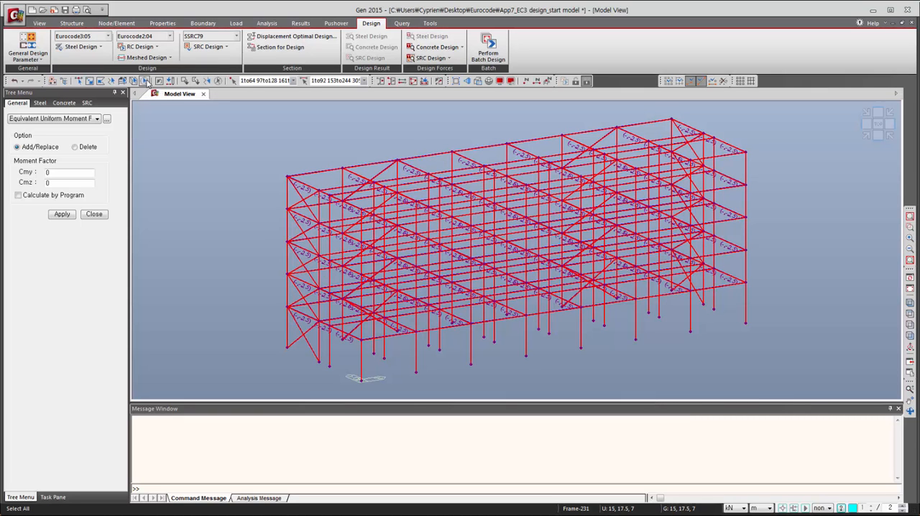
{"action": "left_click", "coordinate": [18, 195]}
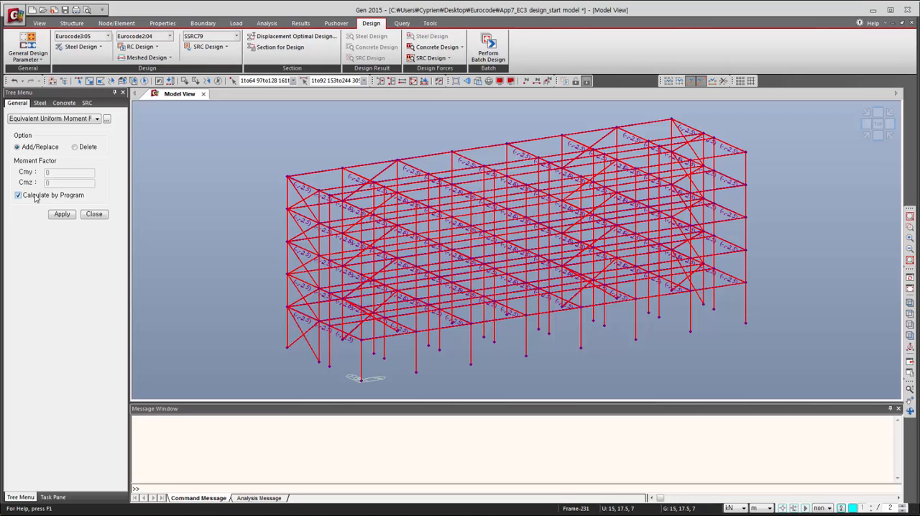
{"action": "left_click", "coordinate": [61, 216]}
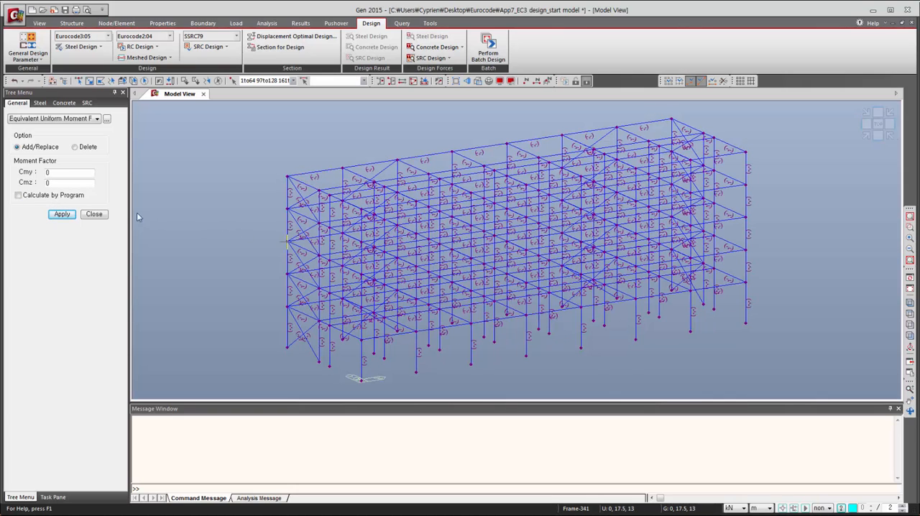
{"action": "left_click", "coordinate": [94, 214]}
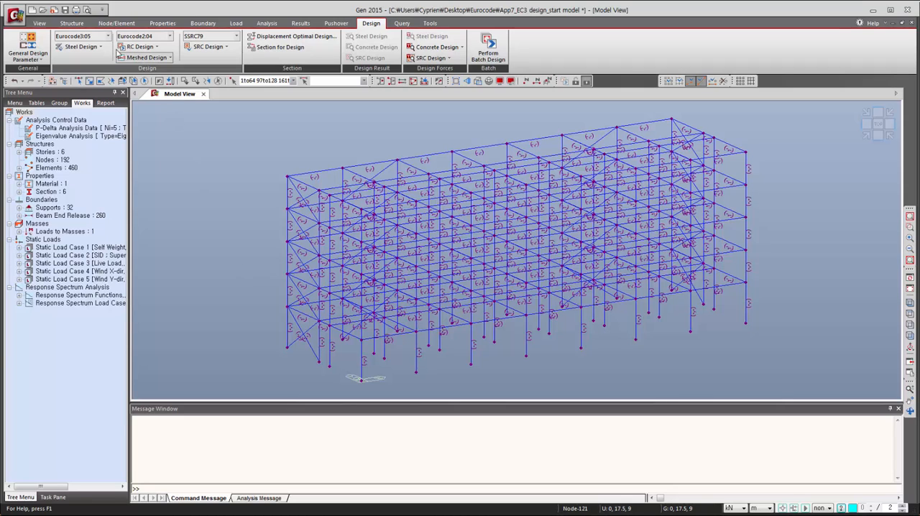
- Open the Equivalent Moment Factor (CmLT) settings and select all BEAM type elements using Select Identity
{"action": "left_click", "coordinate": [97, 47]}
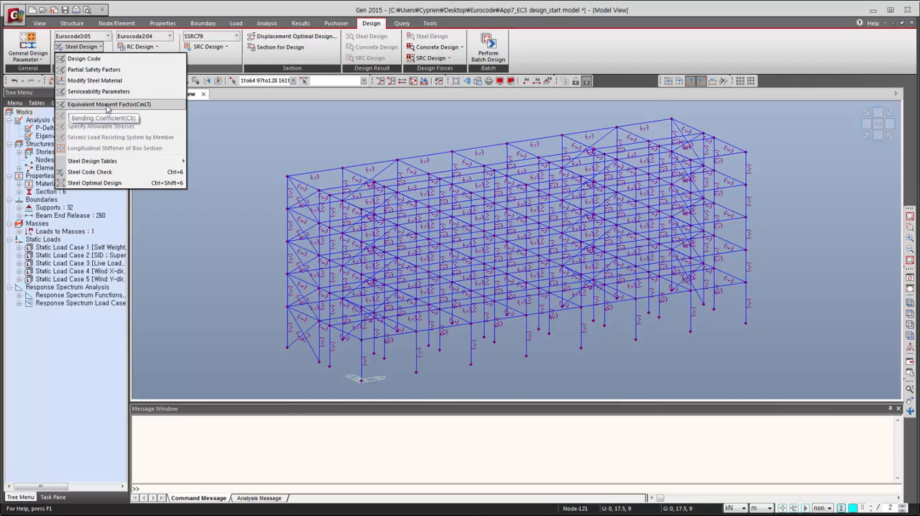
{"action": "left_click", "coordinate": [107, 107]}
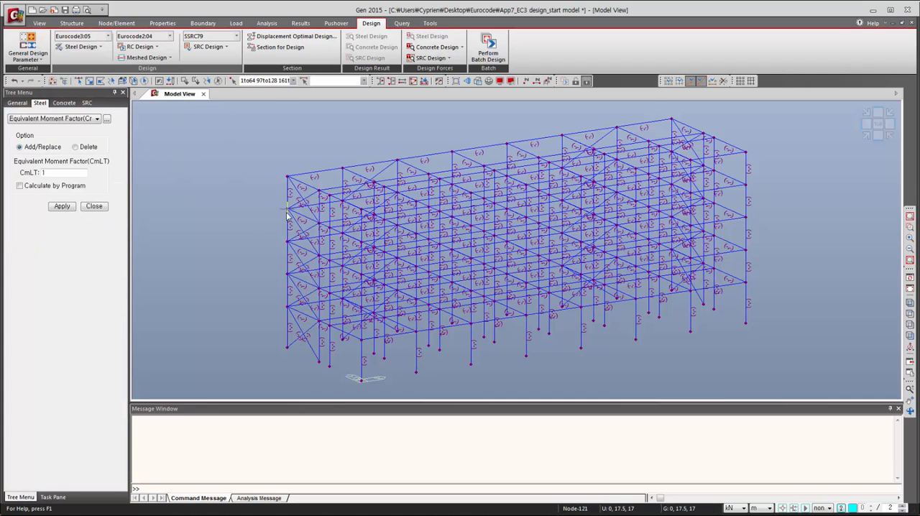
{"action": "left_click", "coordinate": [39, 23]}
{"action": "left_click", "coordinate": [235, 38]}
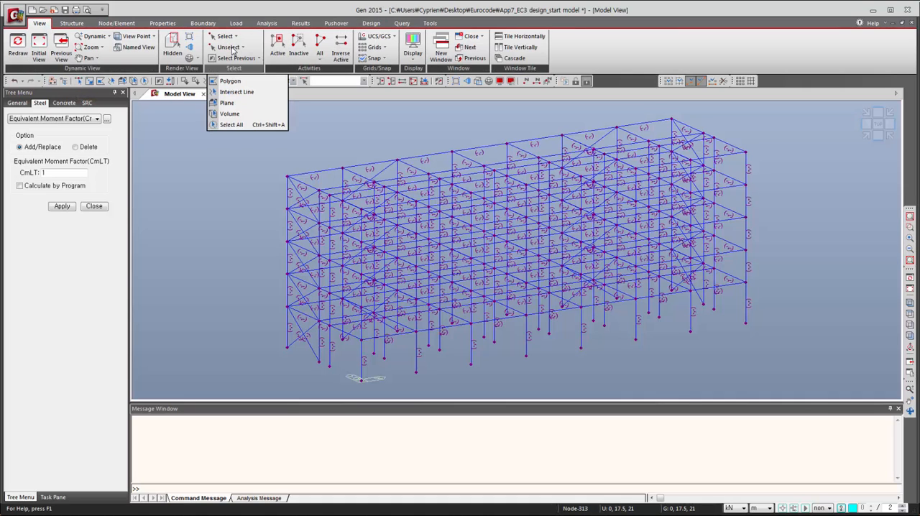
{"action": "left_click", "coordinate": [233, 127]}
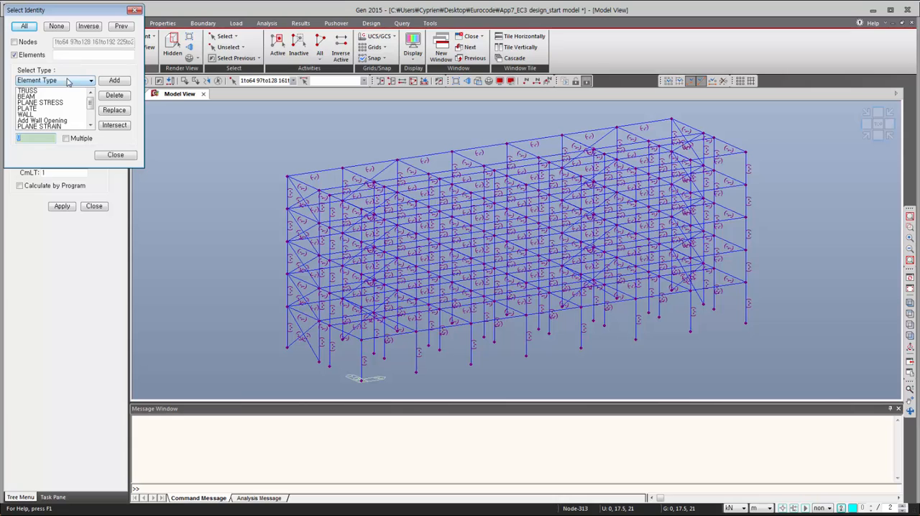
{"action": "left_click", "coordinate": [28, 97]}
{"action": "left_click", "coordinate": [114, 80]}
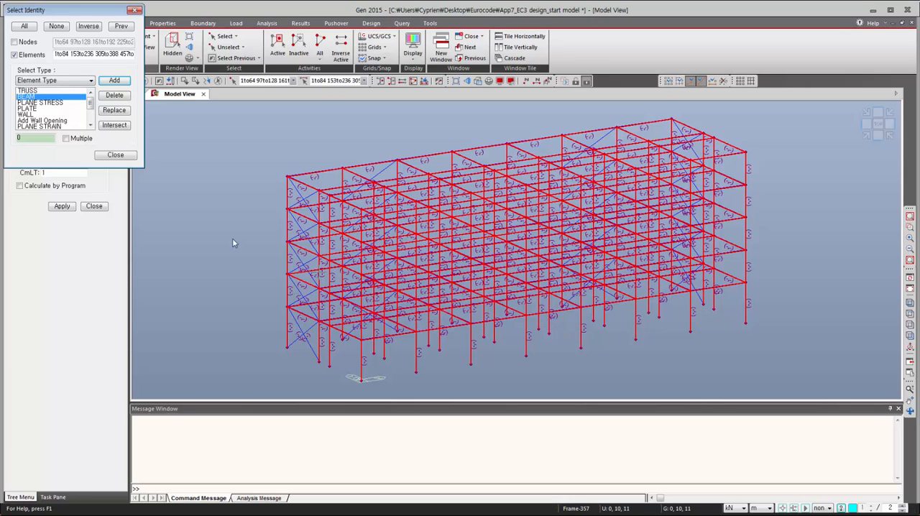
{"action": "left_click", "coordinate": [115, 155]}
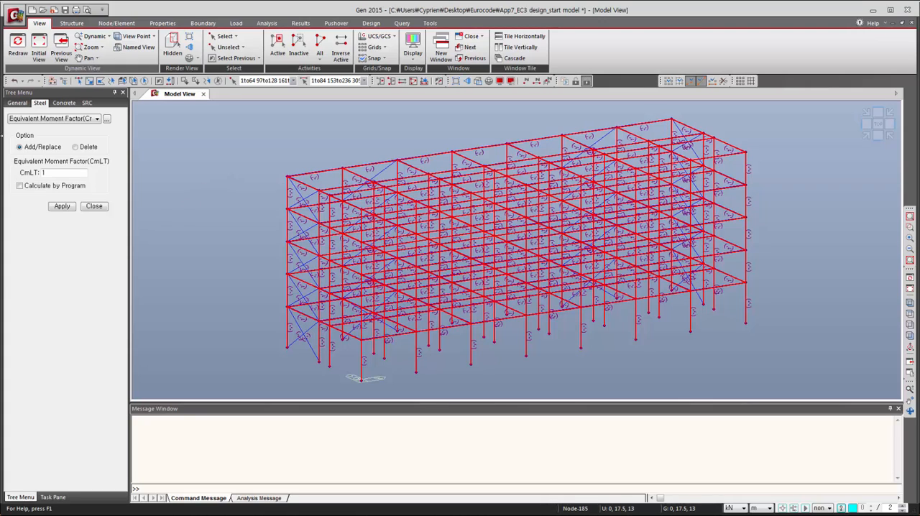
- Assign a program-calculated equivalent moment factor CmLT to the selected beam elements
{"action": "left_click", "coordinate": [20, 186]}
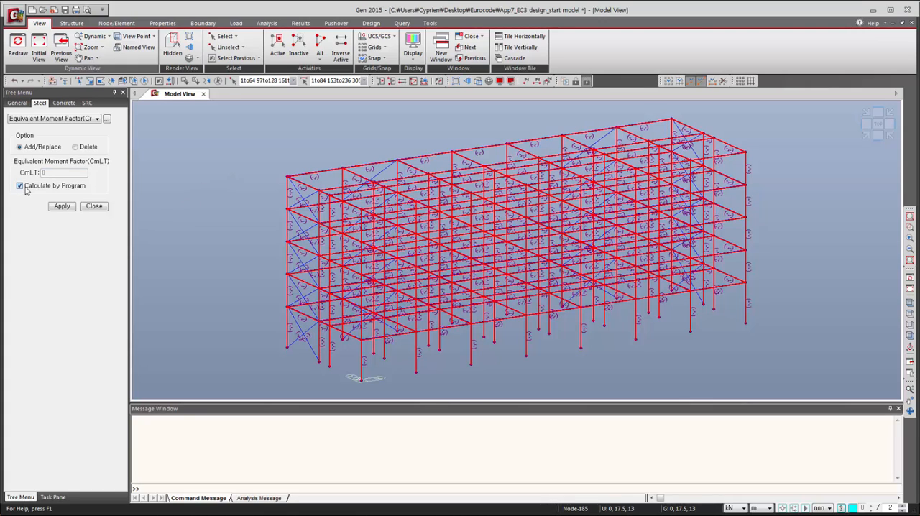
{"action": "left_click", "coordinate": [62, 206]}
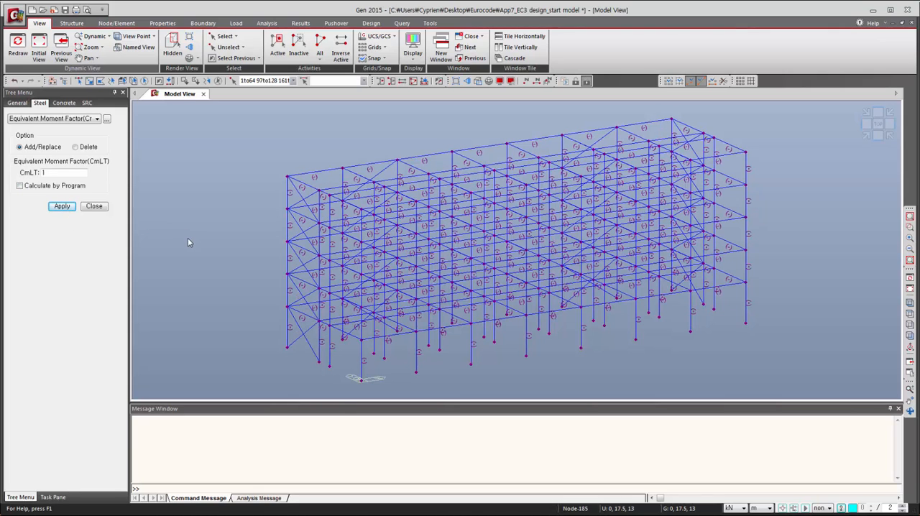
{"action": "left_click", "coordinate": [101, 207]}
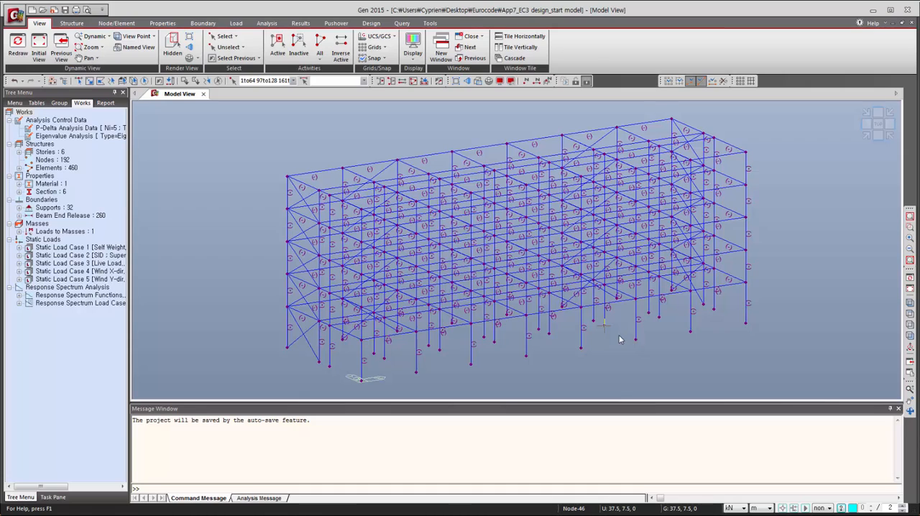
- Review which load combinations are classified as quasi-permanent, frequent and characteristic in Serviceability Load Combination Type
{"action": "mouse_move", "coordinate": [622, 336]}
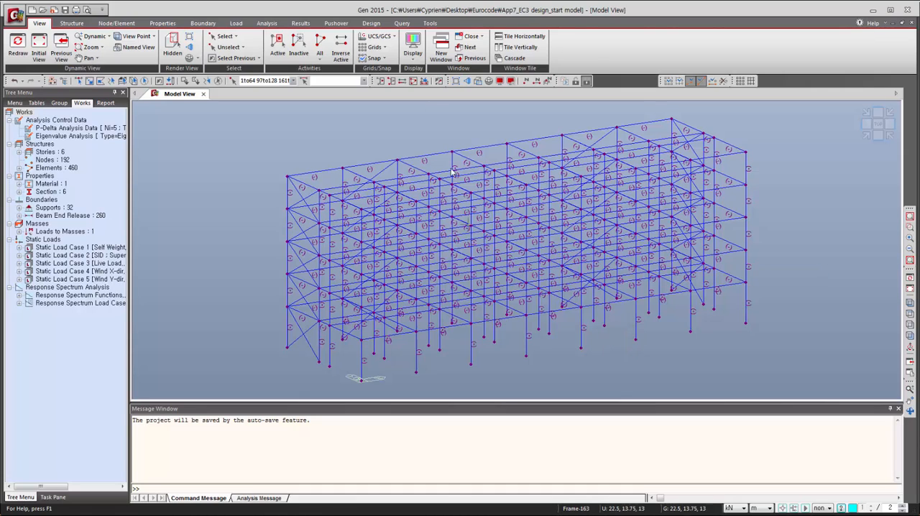
{"action": "left_click", "coordinate": [371, 23]}
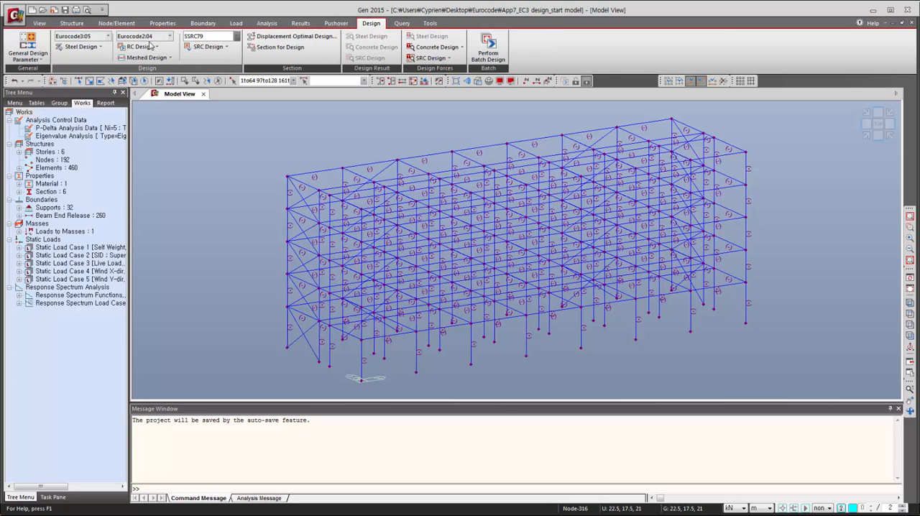
{"action": "left_click", "coordinate": [39, 55]}
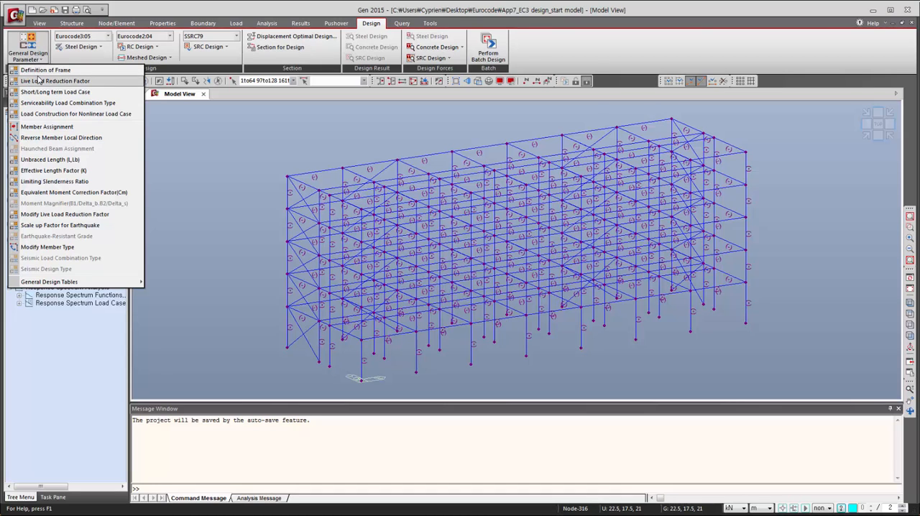
{"action": "left_click", "coordinate": [44, 103]}
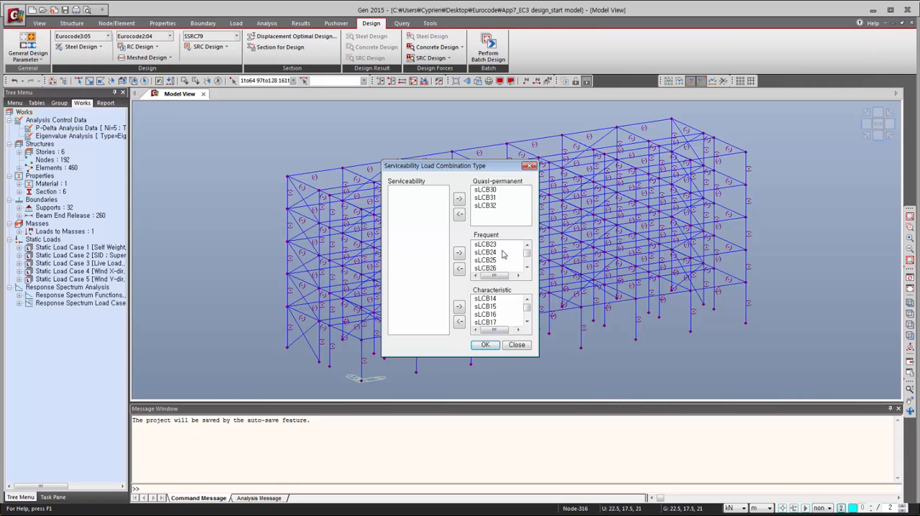
{"action": "left_click", "coordinate": [518, 347]}
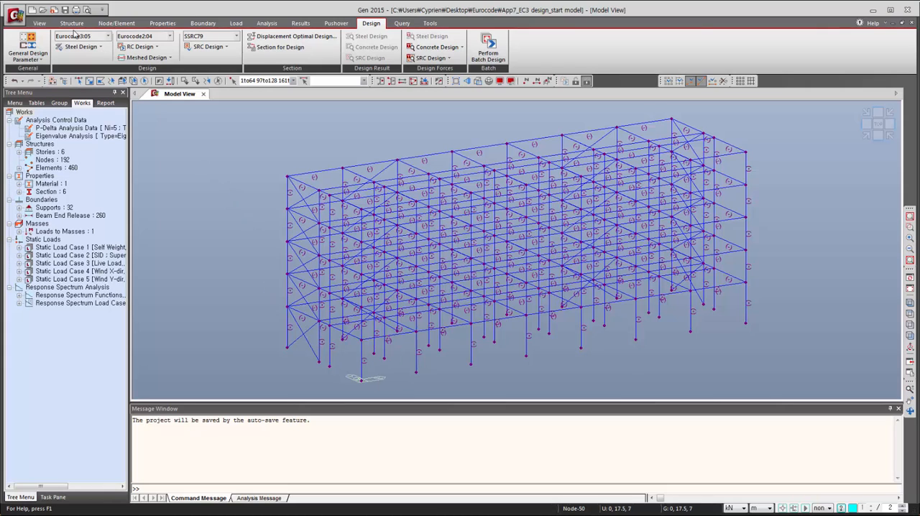
- Select all BEAM type elements again using Select Identity by element type
{"action": "left_click", "coordinate": [39, 23]}
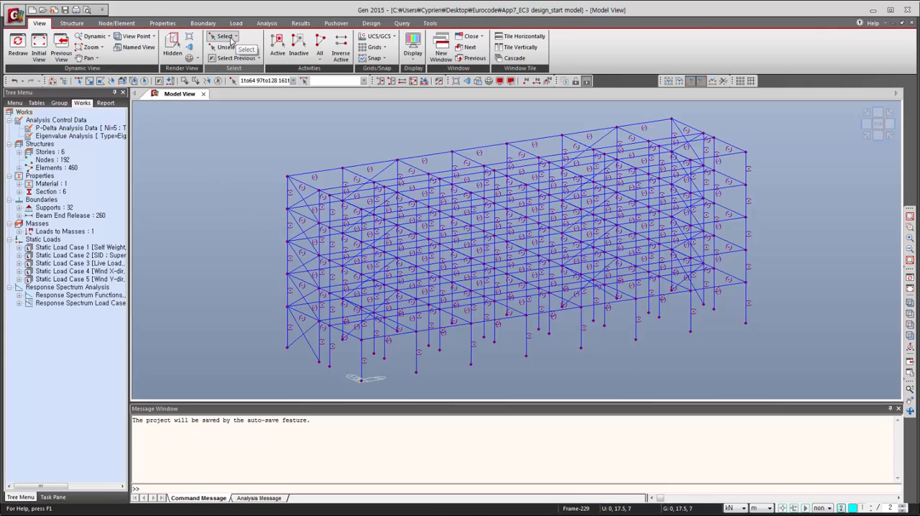
{"action": "left_click", "coordinate": [234, 37]}
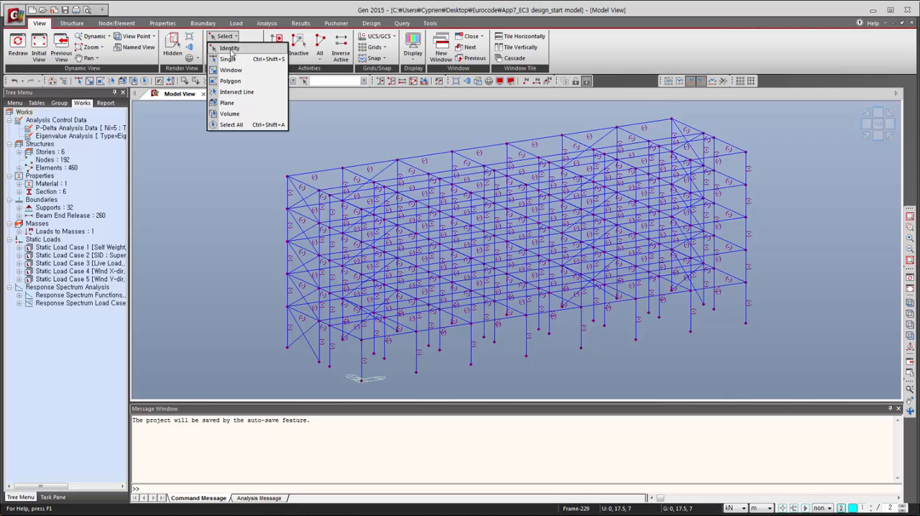
{"action": "left_click", "coordinate": [229, 50]}
{"action": "left_click", "coordinate": [36, 97]}
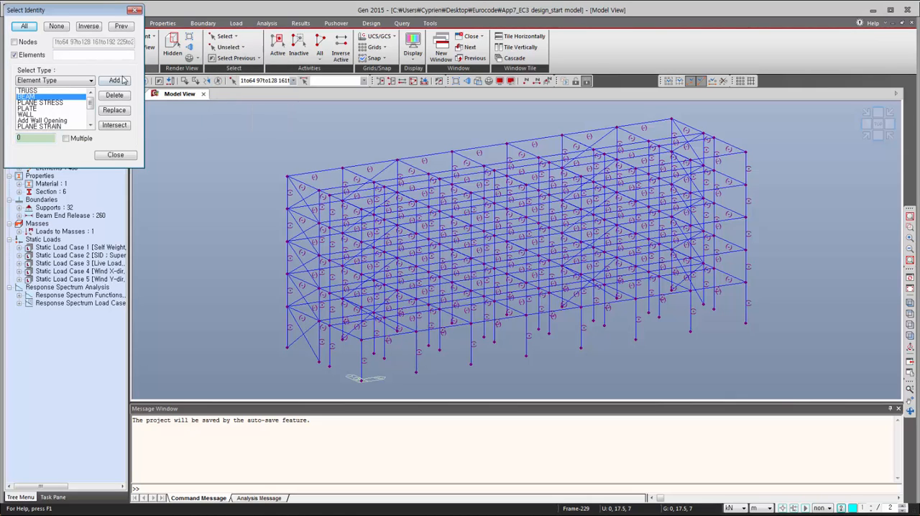
{"action": "left_click", "coordinate": [121, 81]}
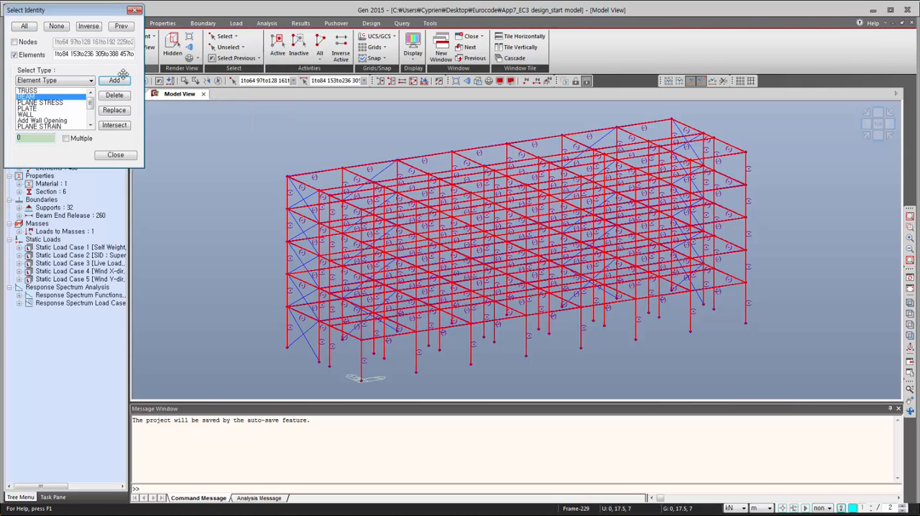
{"action": "left_click", "coordinate": [116, 156]}
- Apply serviceability parameters to the selected elements: beam deflection L/250, column deflection h/300 and amplification factor 1
{"action": "left_click", "coordinate": [371, 23]}
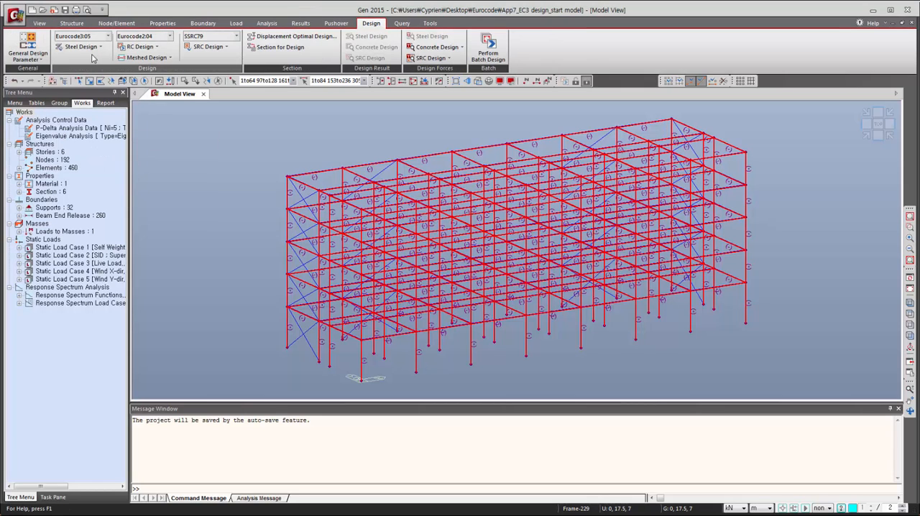
{"action": "left_click", "coordinate": [94, 48]}
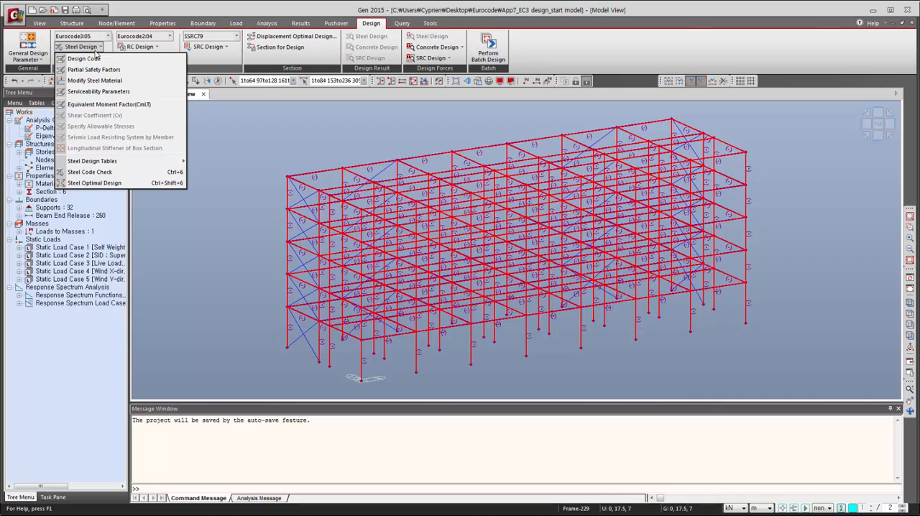
{"action": "left_click", "coordinate": [94, 92]}
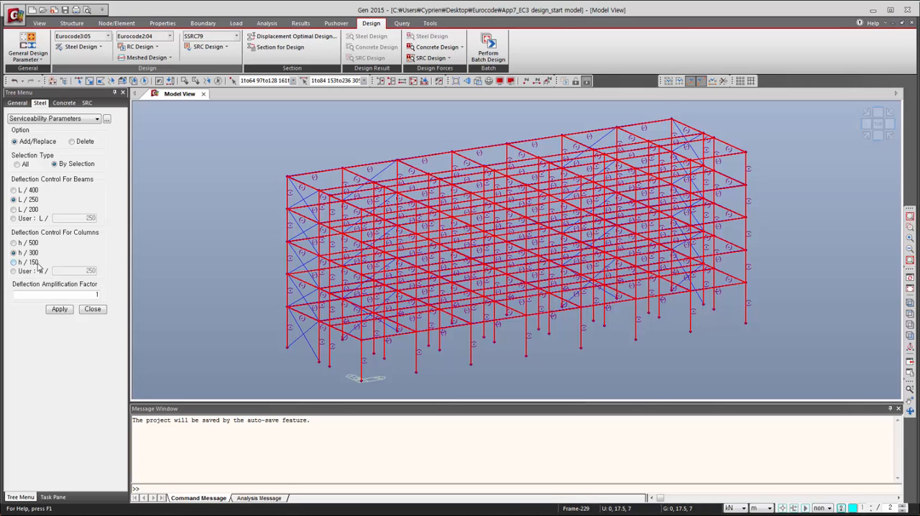
{"action": "left_click", "coordinate": [54, 164]}
{"action": "left_click", "coordinate": [60, 310]}
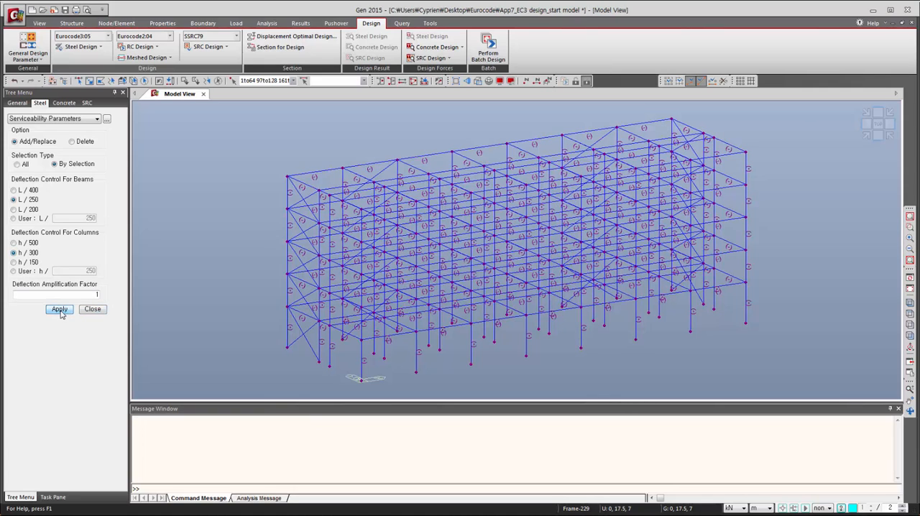
{"action": "left_click", "coordinate": [97, 310]}
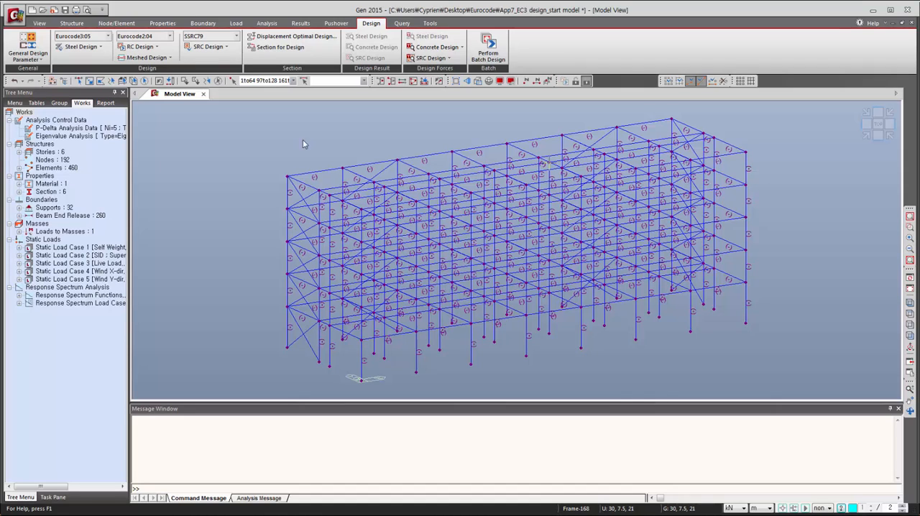
- Run the Steel Code Check to Eurocode3:05 and expand the result table to its detailed columns
{"action": "left_click", "coordinate": [90, 47]}
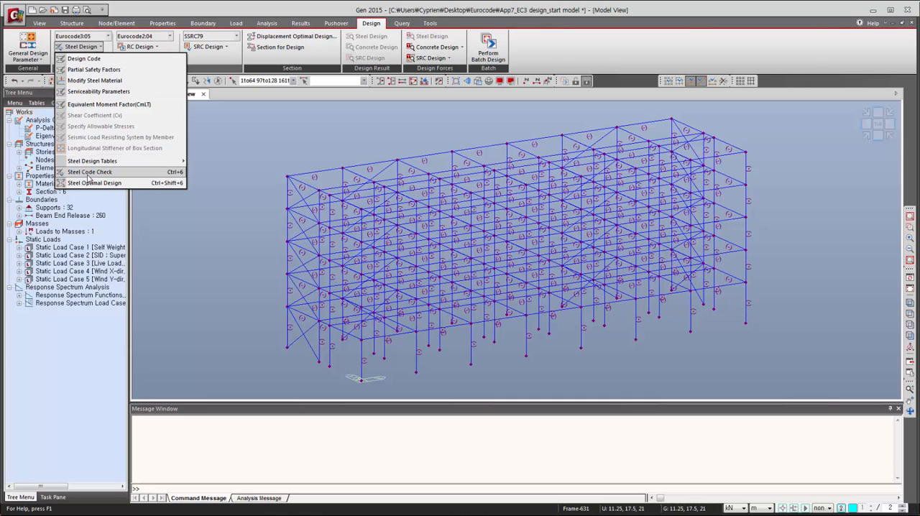
{"action": "left_click", "coordinate": [88, 173]}
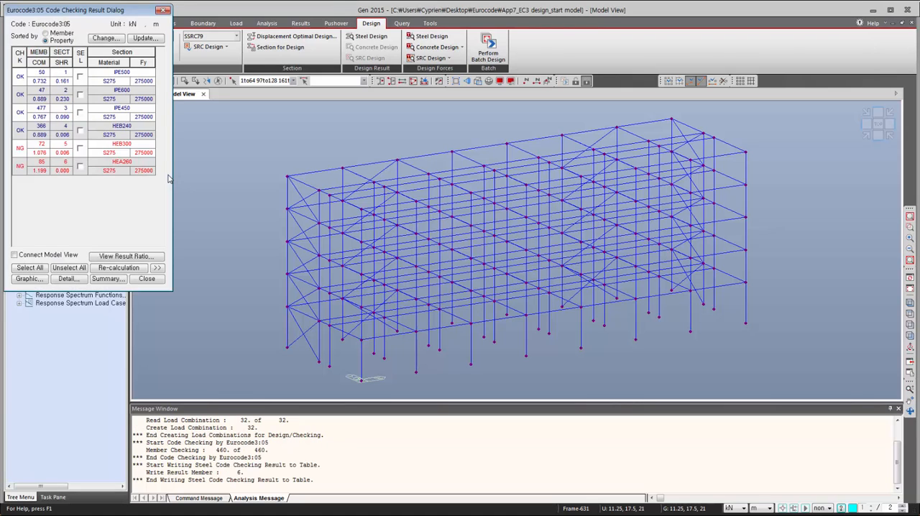
{"action": "left_click", "coordinate": [158, 268]}
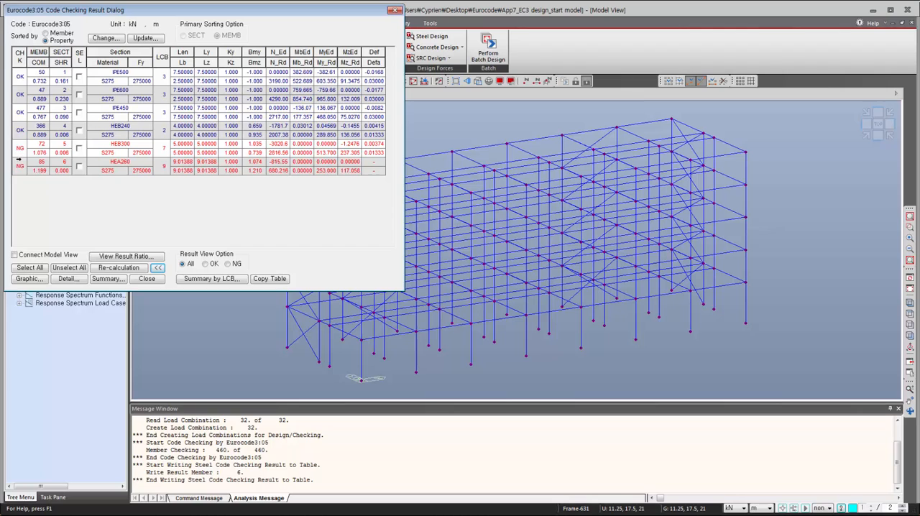
- Examine the code checking results sorted by member, and return to sorting by property
{"action": "left_click", "coordinate": [46, 34]}
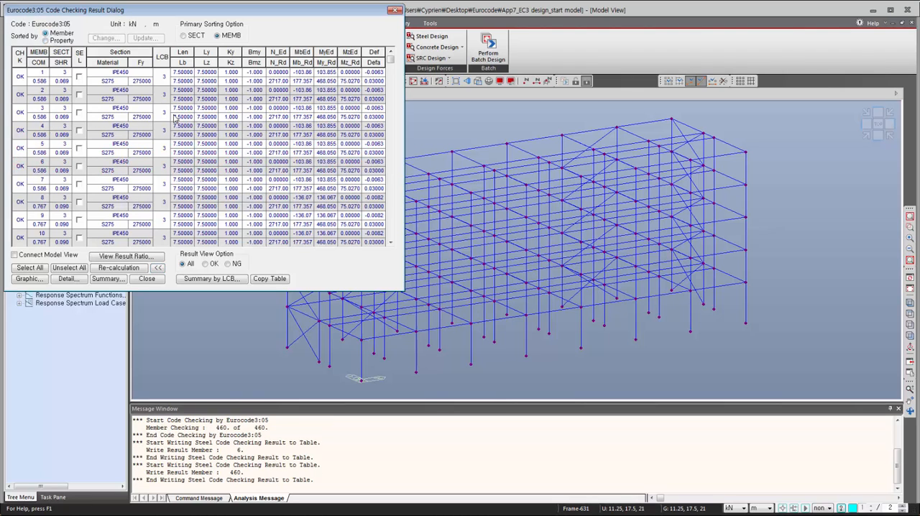
{"action": "left_click_drag", "start_coordinate": [392, 67], "coordinate": [369, 52]}
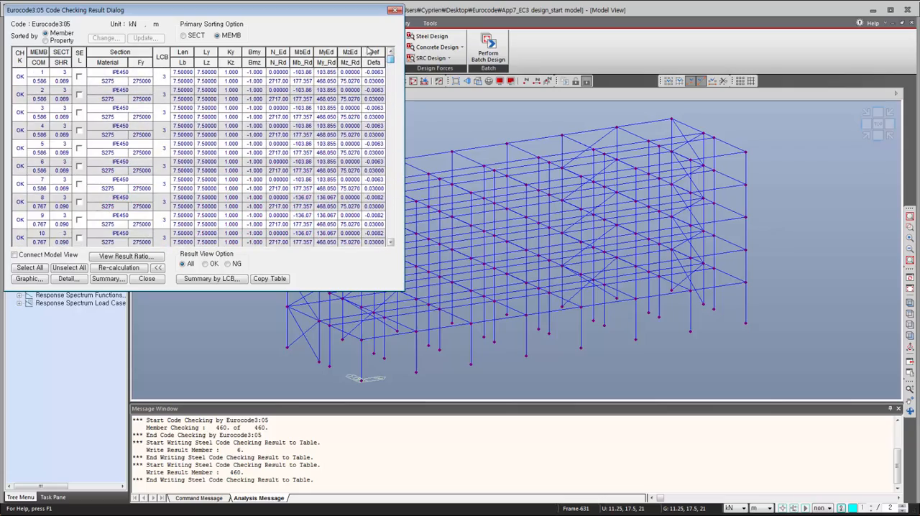
{"action": "left_click", "coordinate": [46, 41]}
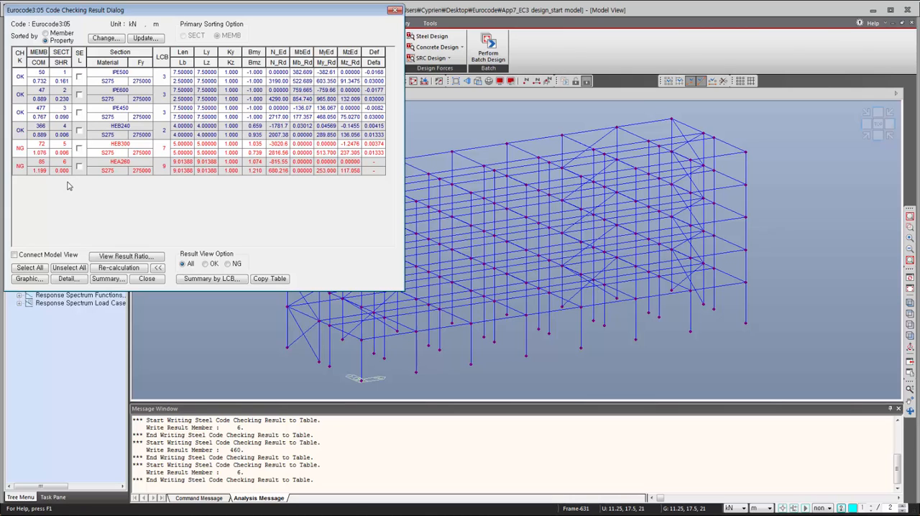
- Review the graphic design report for the two failing sections, HEB300 and HEA260, down to the deflection check
{"action": "left_click", "coordinate": [79, 148]}
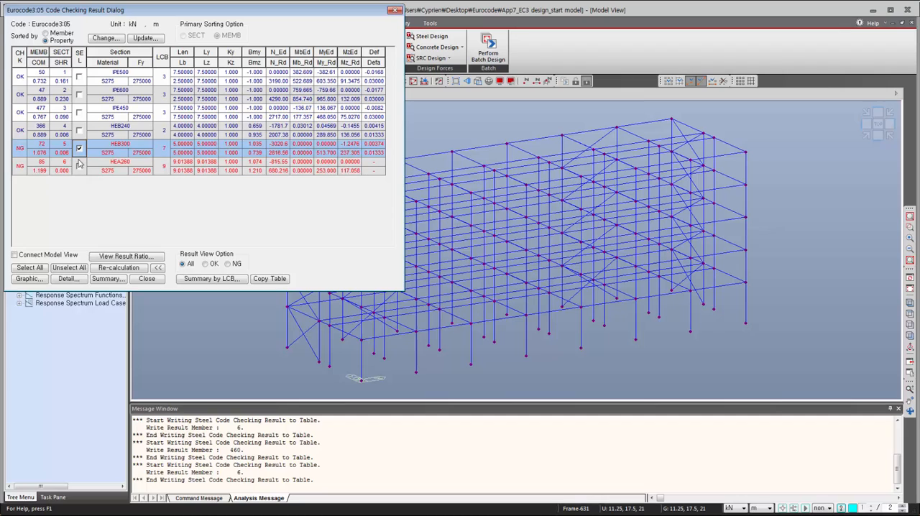
{"action": "left_click", "coordinate": [79, 166]}
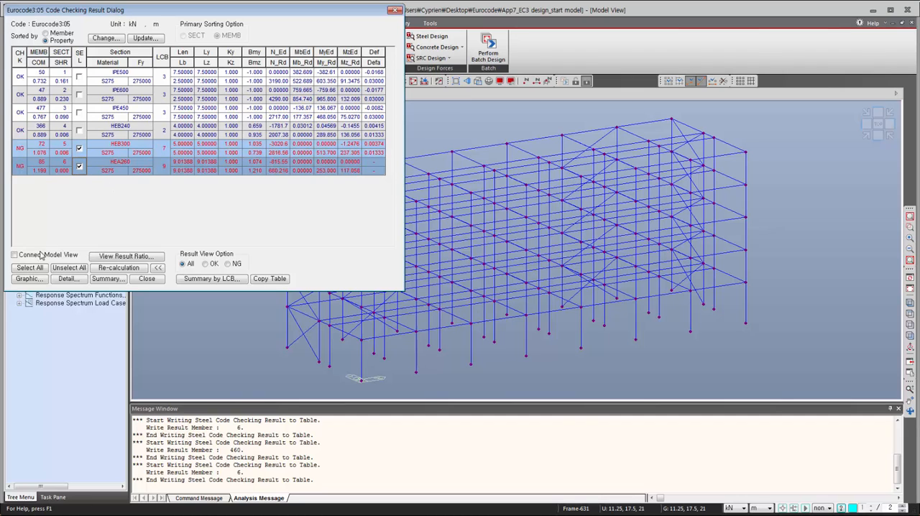
{"action": "left_click", "coordinate": [28, 279]}
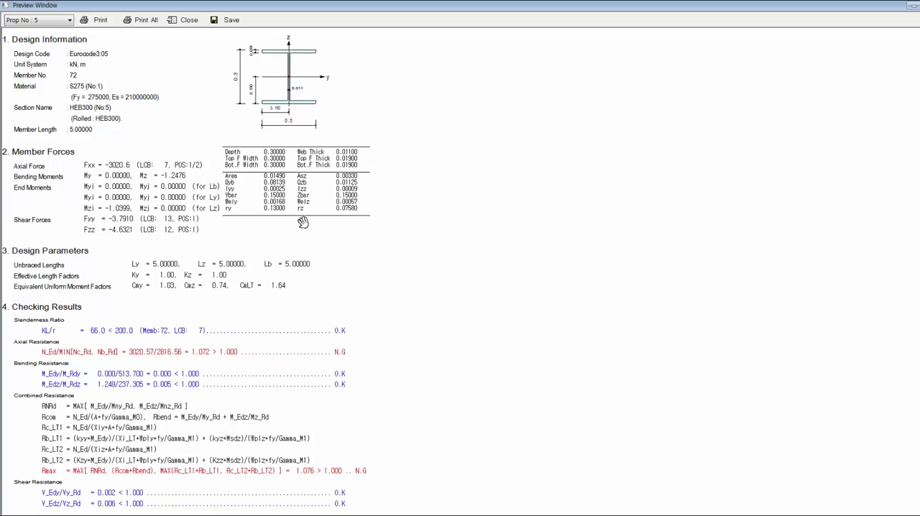
{"action": "scroll", "coordinate": [457, 189], "scroll_direction": "down", "scroll_amount": 3}
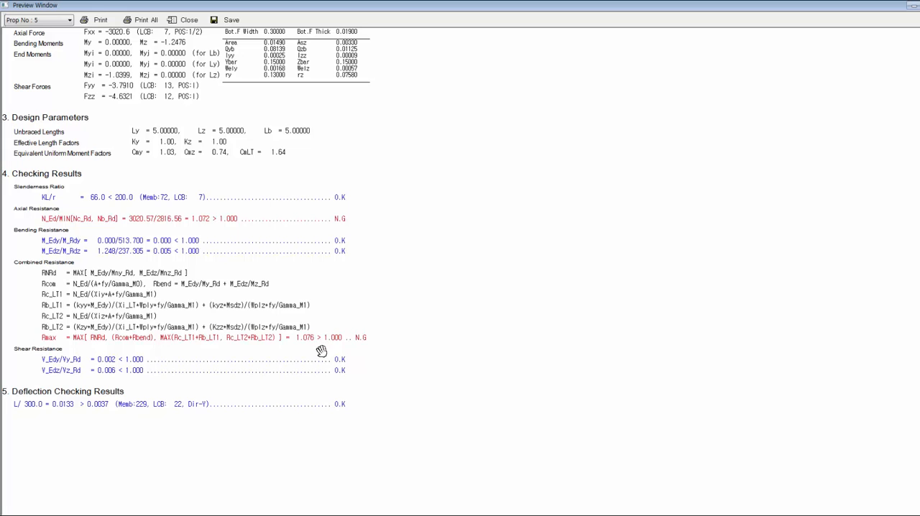
{"action": "left_click", "coordinate": [912, 5]}
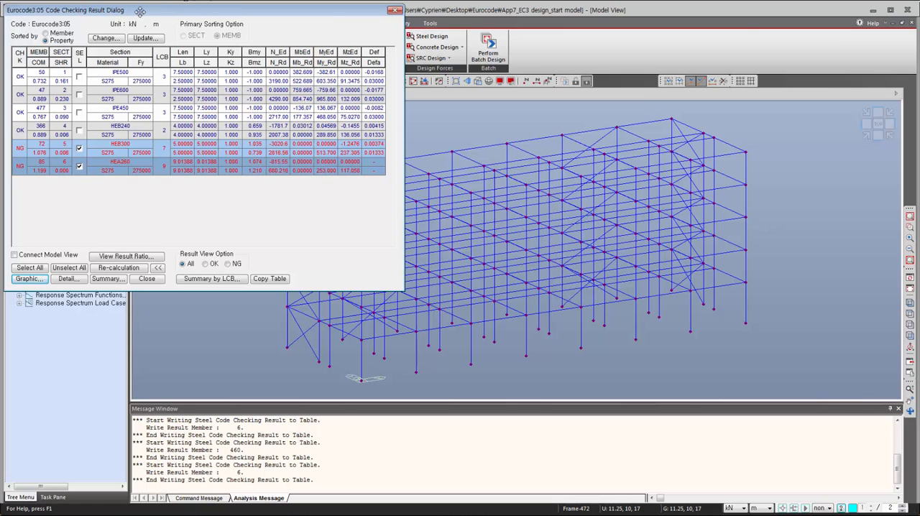
- Search satisfied sections for property 5 with a combined ratio from 0.8 to 1, and change it to HEB340
{"action": "left_click", "coordinate": [157, 268]}
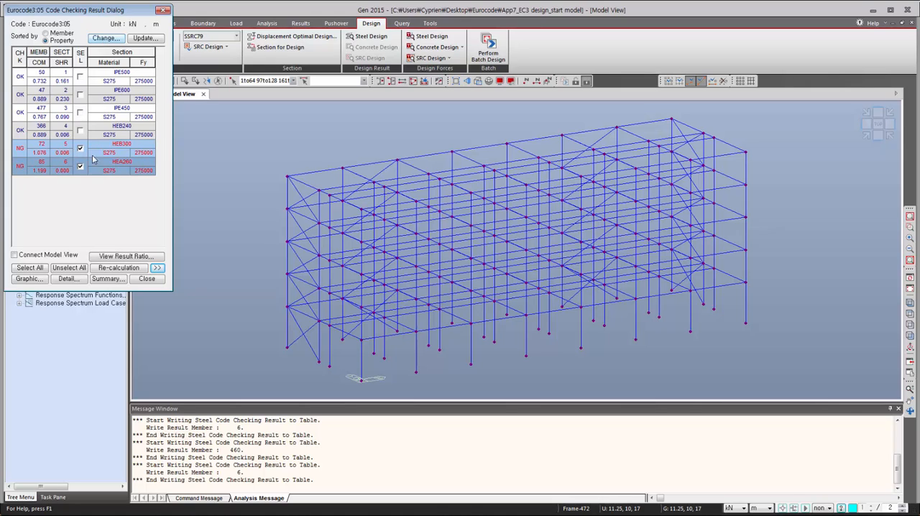
{"action": "left_click", "coordinate": [114, 39]}
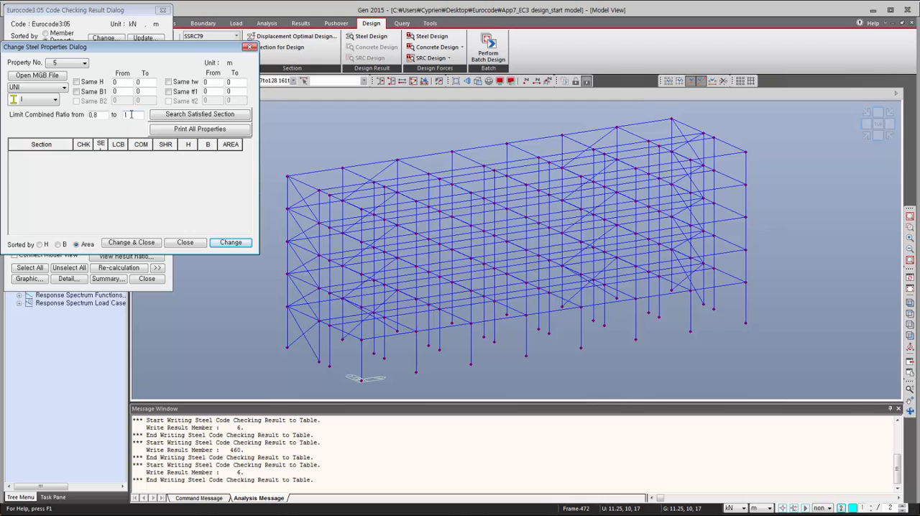
{"action": "left_click", "coordinate": [200, 115]}
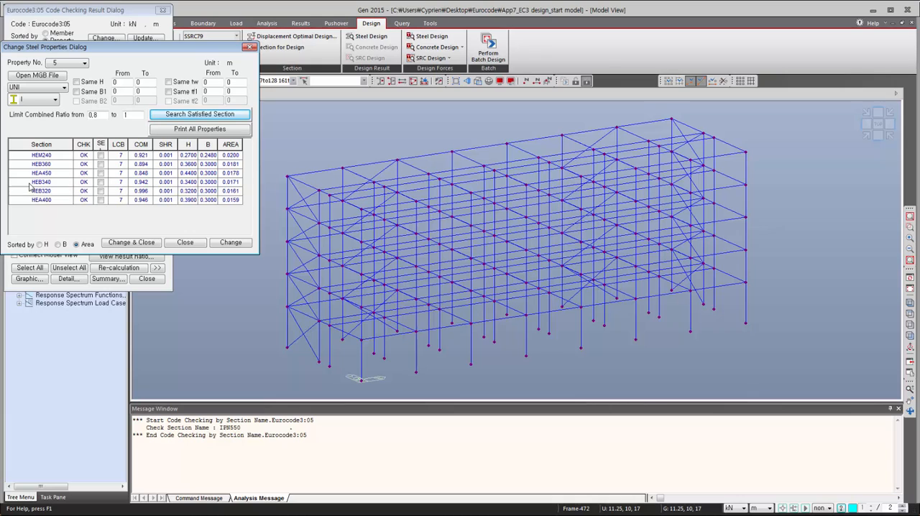
{"action": "left_click", "coordinate": [100, 183]}
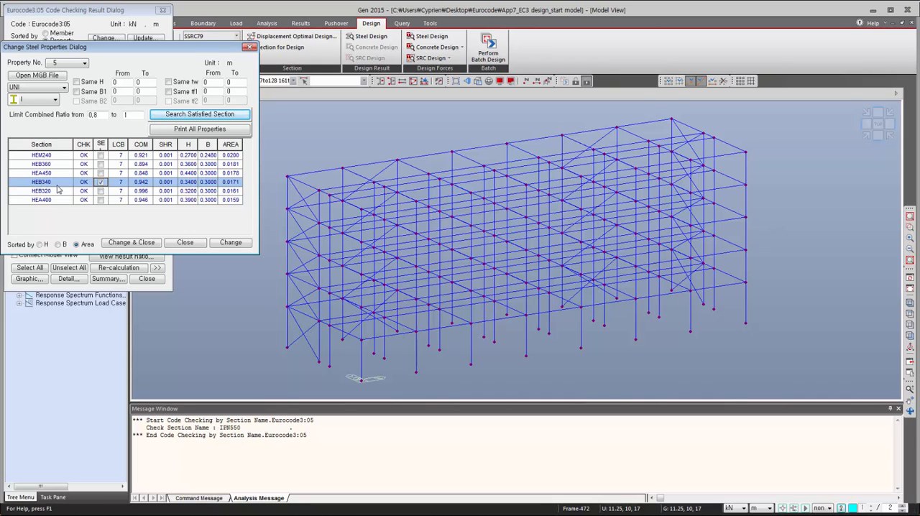
{"action": "left_click", "coordinate": [230, 243]}
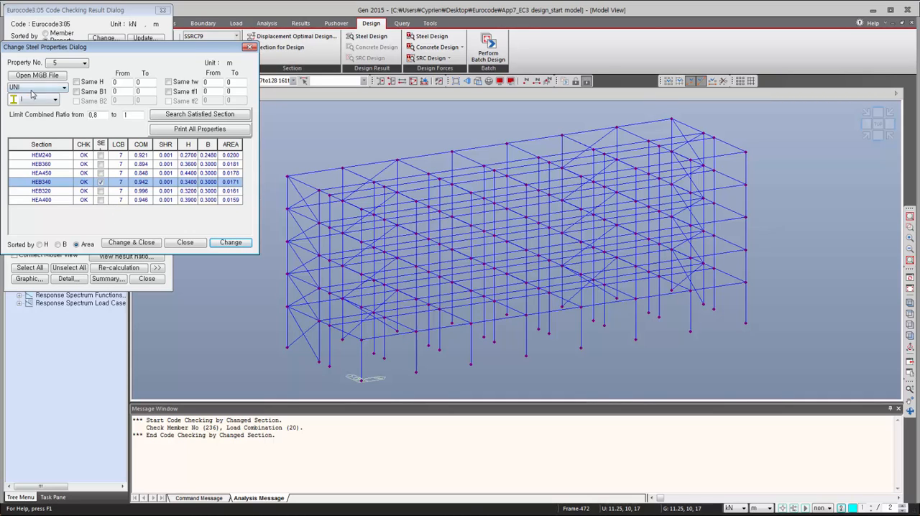
- Search satisfied sections for property 6, change it to HEA280, and return to the code checking results
{"action": "left_click", "coordinate": [73, 64]}
{"action": "left_click", "coordinate": [71, 76]}
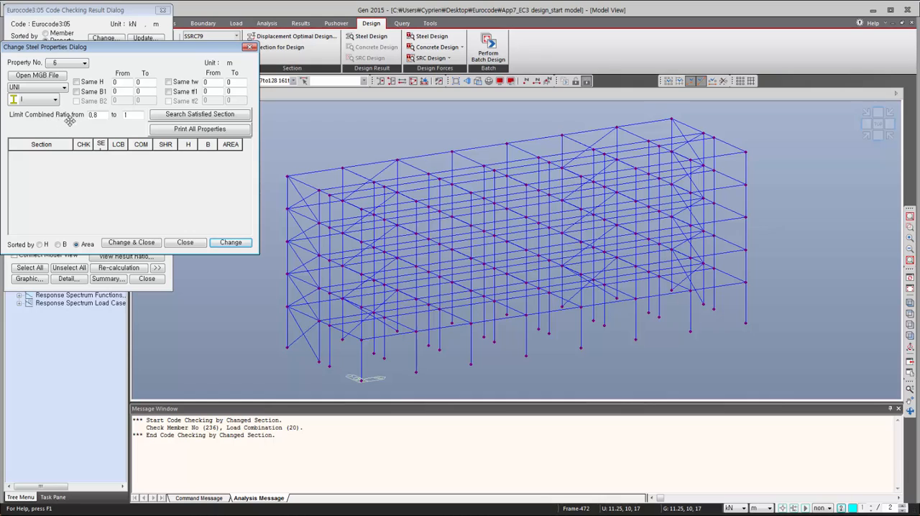
{"action": "left_click", "coordinate": [197, 115]}
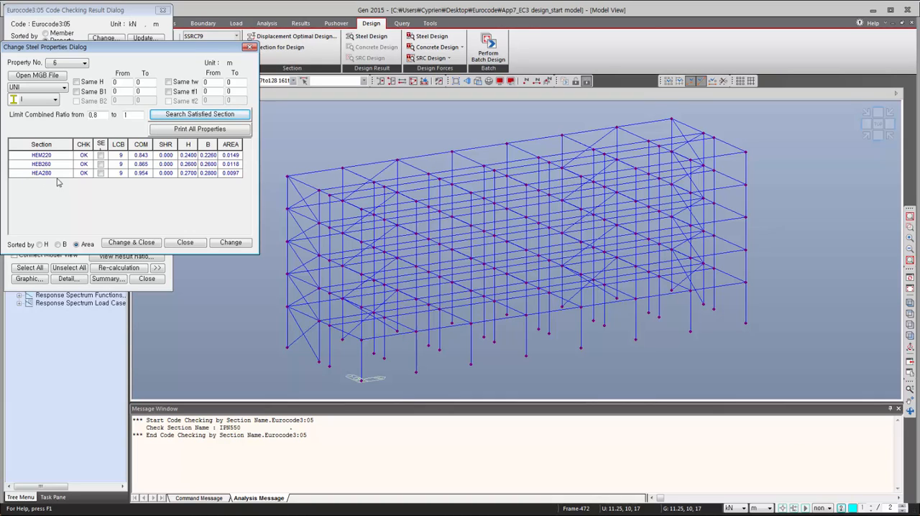
{"action": "left_click", "coordinate": [101, 173]}
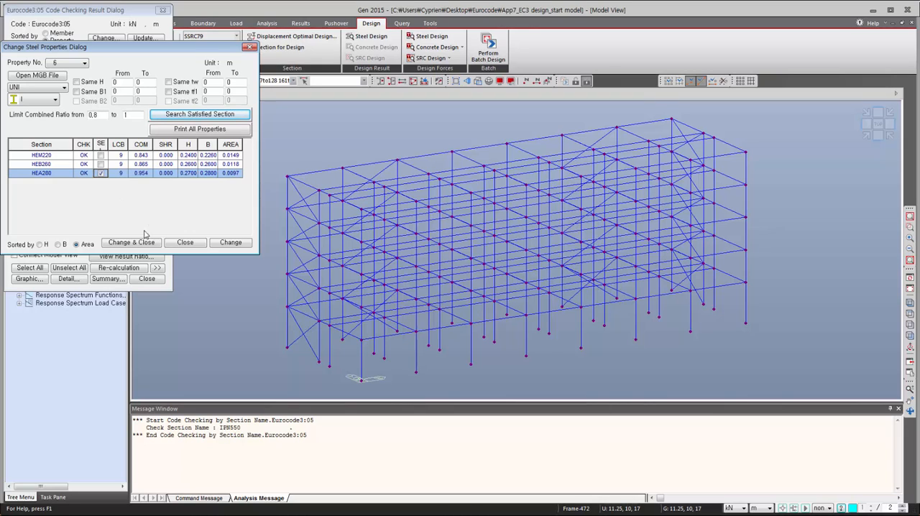
{"action": "left_click", "coordinate": [130, 246]}
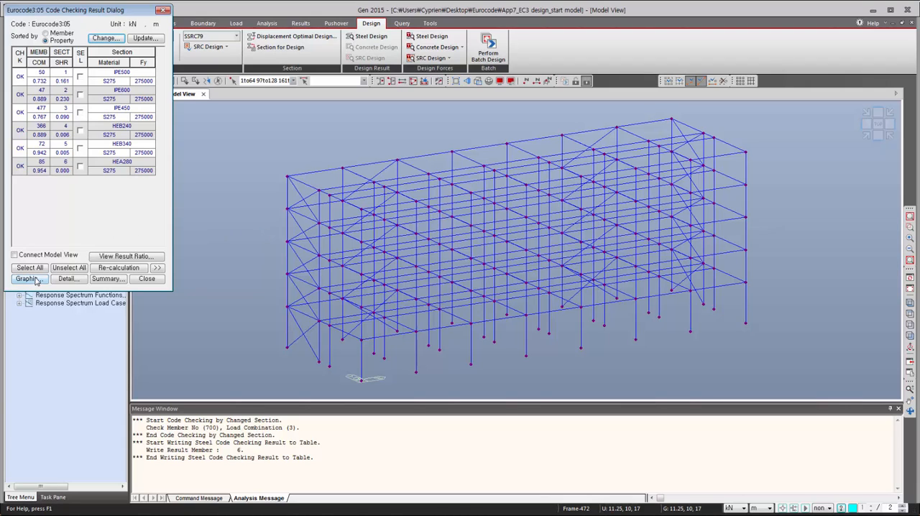
- Review the graphic design report for the changed sections HEB340 and HEA280, down to the deflection check
{"action": "left_click", "coordinate": [80, 148]}
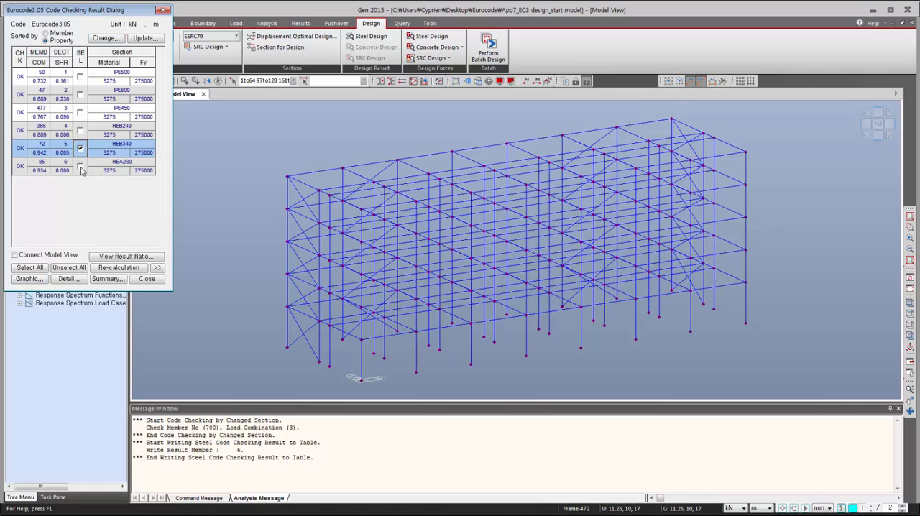
{"action": "left_click", "coordinate": [80, 166]}
{"action": "left_click", "coordinate": [30, 278]}
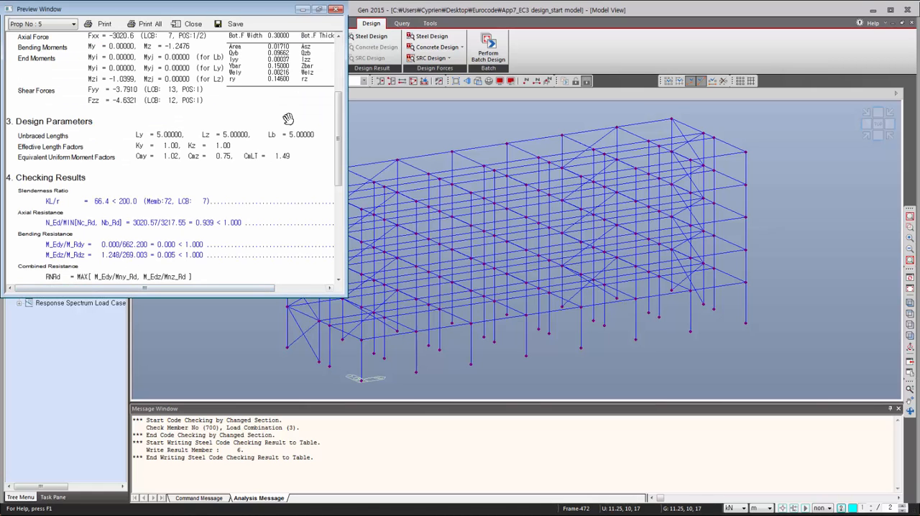
{"action": "left_click", "coordinate": [319, 10]}
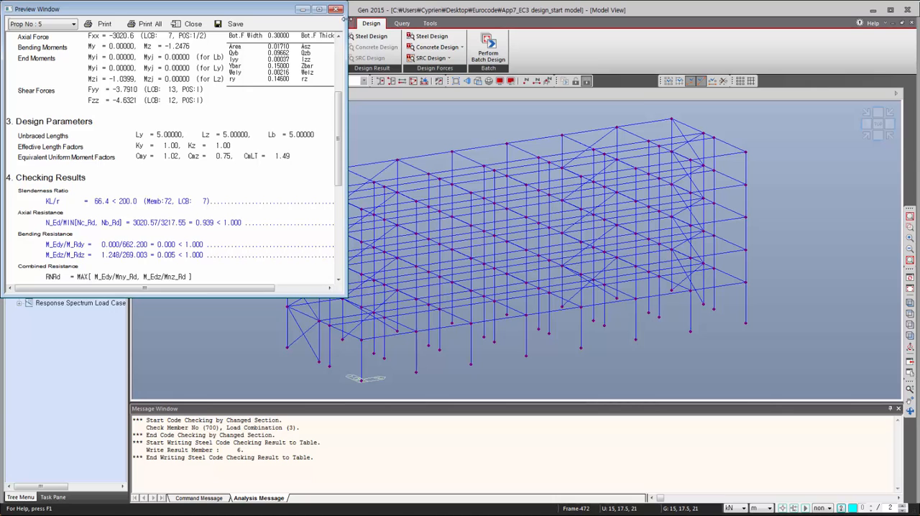
{"action": "left_click", "coordinate": [319, 10]}
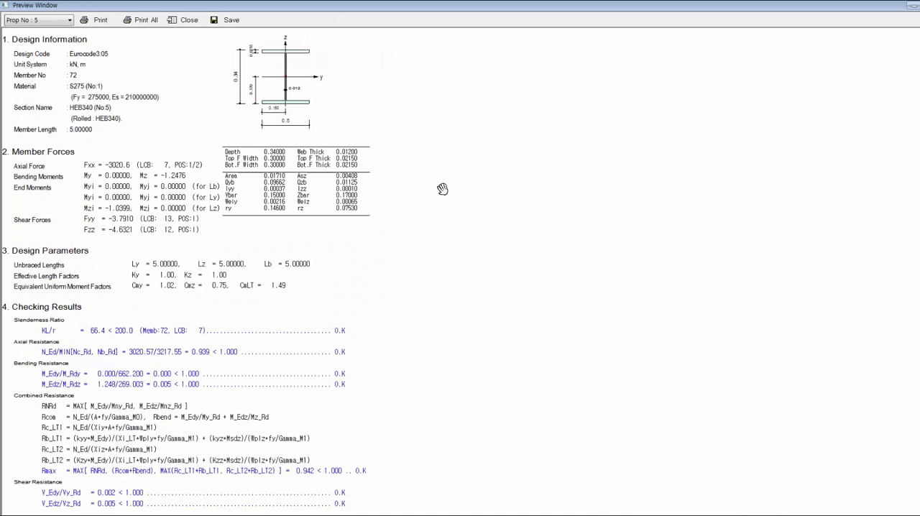
{"action": "scroll", "coordinate": [227, 399], "scroll_direction": "down", "scroll_amount": 3}
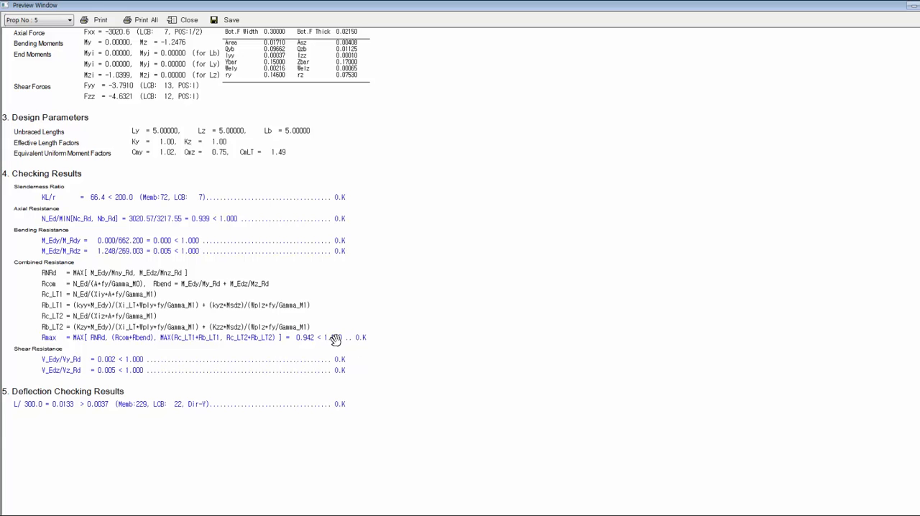
{"action": "left_click", "coordinate": [919, 5]}
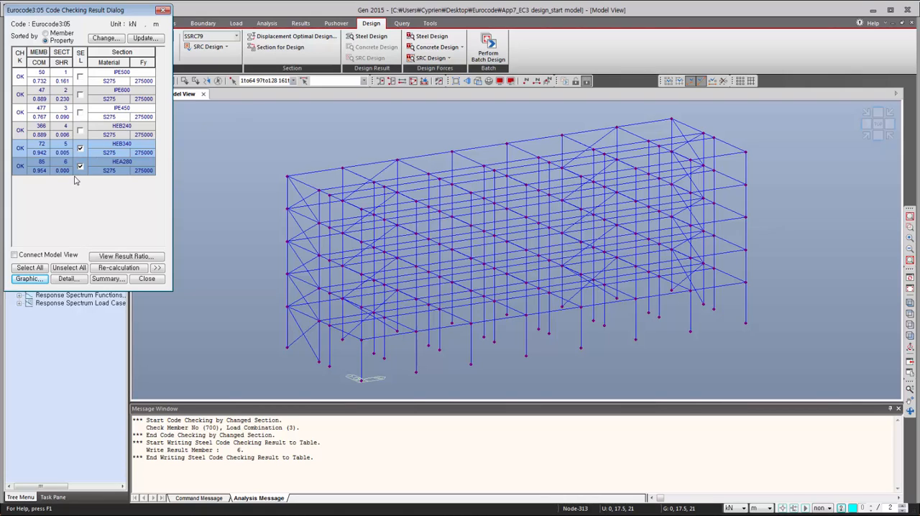
- Update sections 5 and 6 in the model to HEB340 and HEA280, and rerun the analysis and code check
{"action": "left_click", "coordinate": [144, 39]}
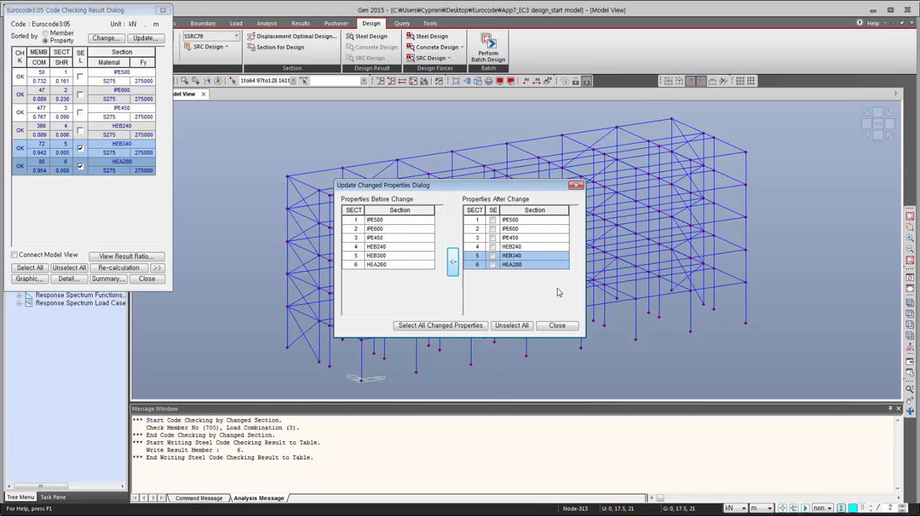
{"action": "left_click", "coordinate": [492, 255]}
{"action": "left_click", "coordinate": [492, 265]}
{"action": "left_click", "coordinate": [453, 262]}
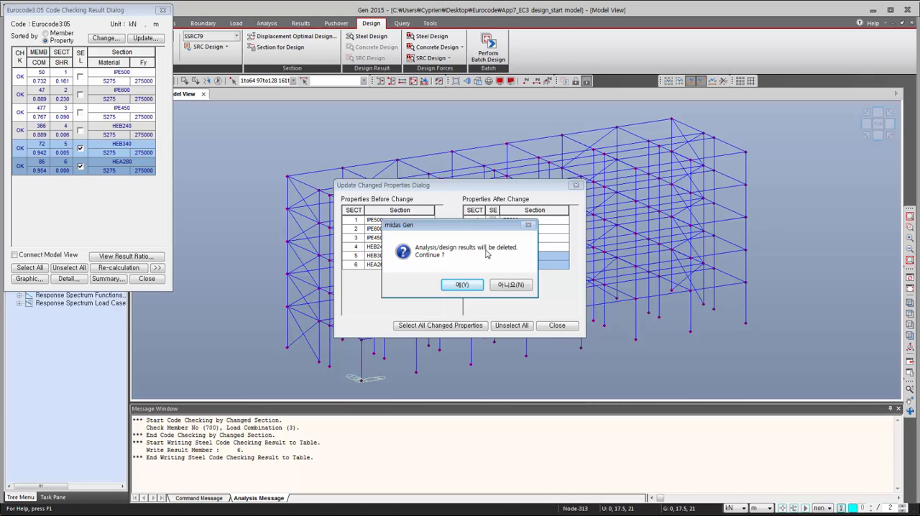
{"action": "left_click", "coordinate": [461, 285]}
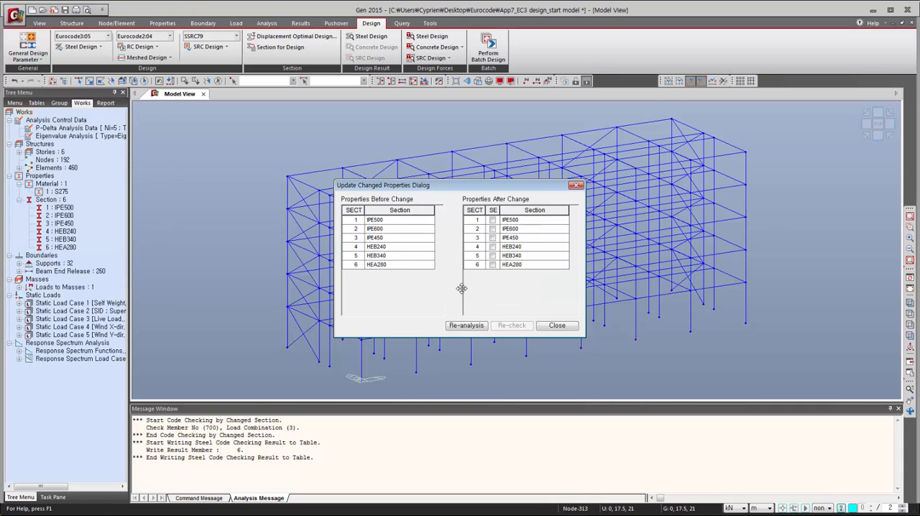
{"action": "left_click", "coordinate": [466, 325]}
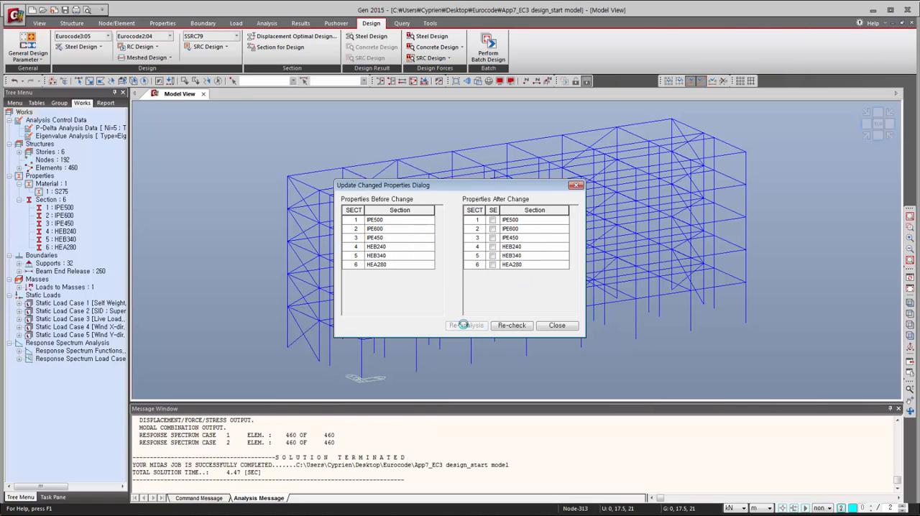
{"action": "left_click", "coordinate": [509, 325]}
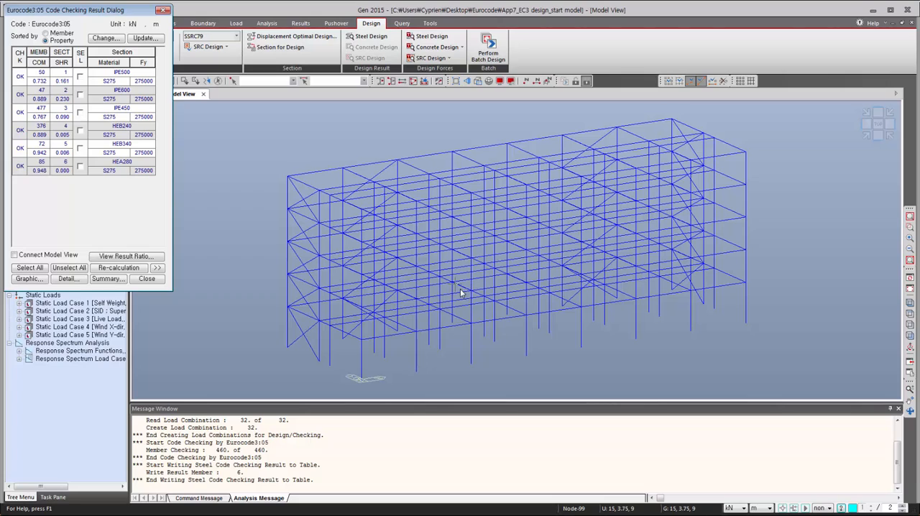
- Graph the combined result ratios of section 2 members with the ratio limit set from 0 to 0.5
{"action": "left_click", "coordinate": [121, 257]}
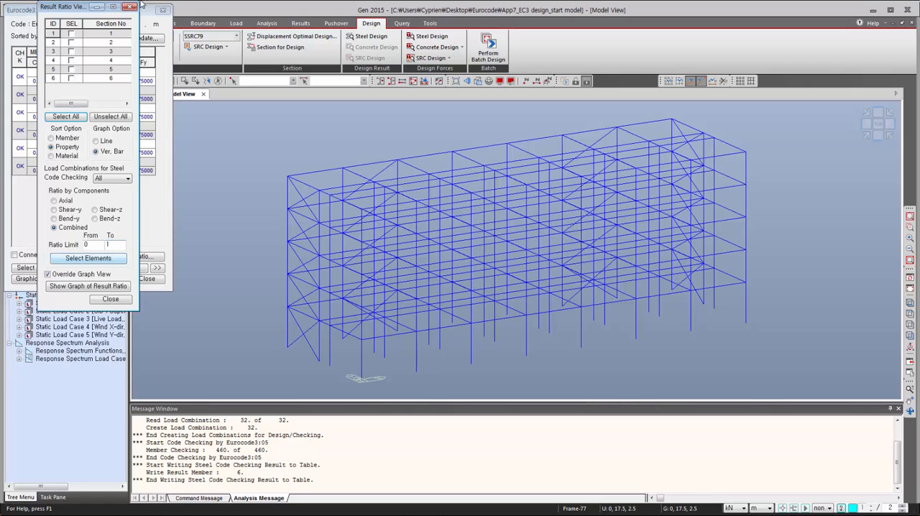
{"action": "left_click_drag", "start_coordinate": [73, 11], "coordinate": [265, 72]}
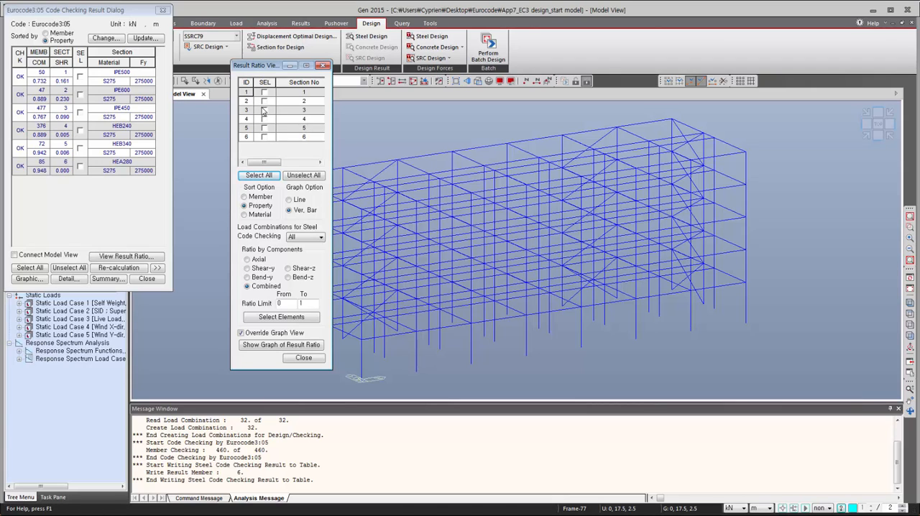
{"action": "left_click", "coordinate": [264, 101]}
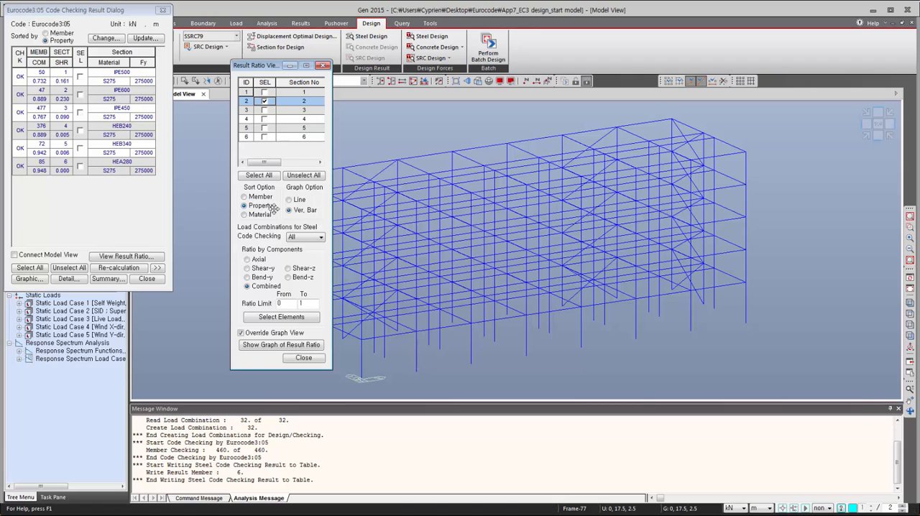
{"action": "double_click", "coordinate": [308, 303]}
{"action": "type", "text": "0.5"}
{"action": "left_click", "coordinate": [290, 345]}
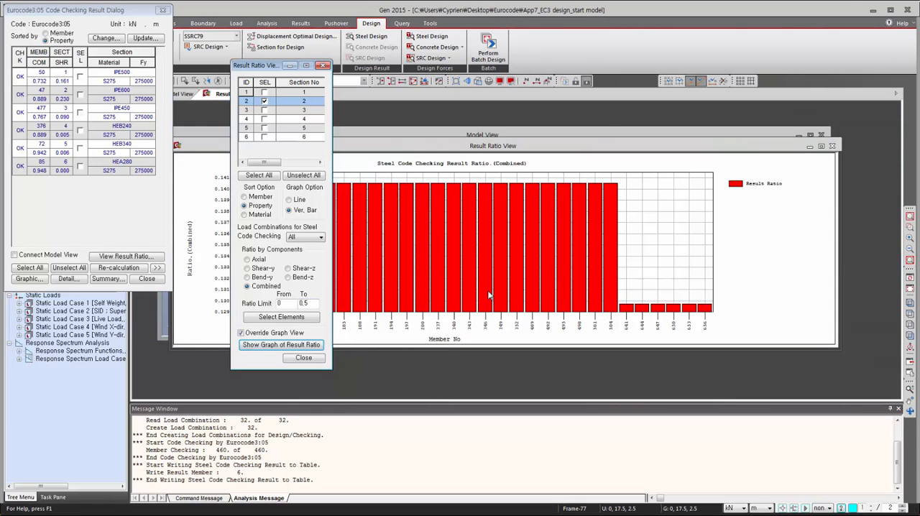
{"action": "left_click", "coordinate": [475, 148]}
- Select the section 2 elements within the ratio limit, and close the results and graph to show them in the full model view
{"action": "left_click", "coordinate": [293, 320]}
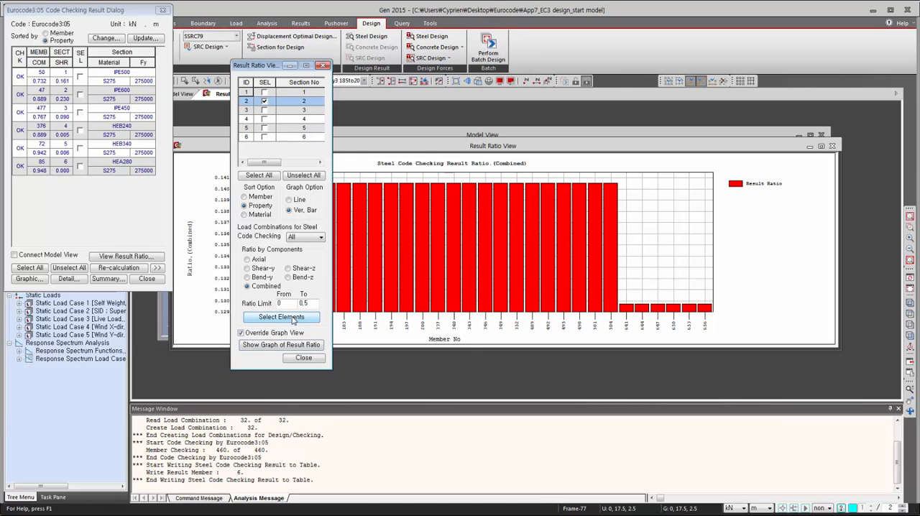
{"action": "left_click", "coordinate": [304, 357]}
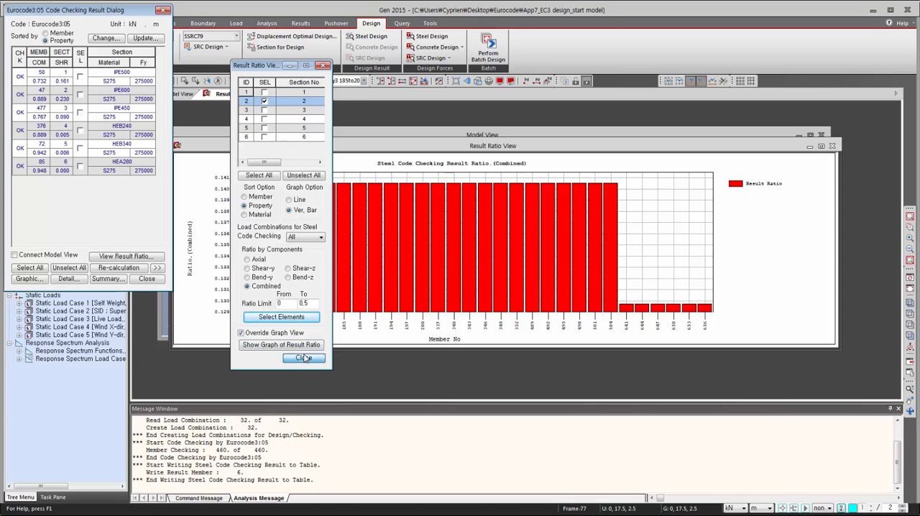
{"action": "left_click", "coordinate": [144, 278]}
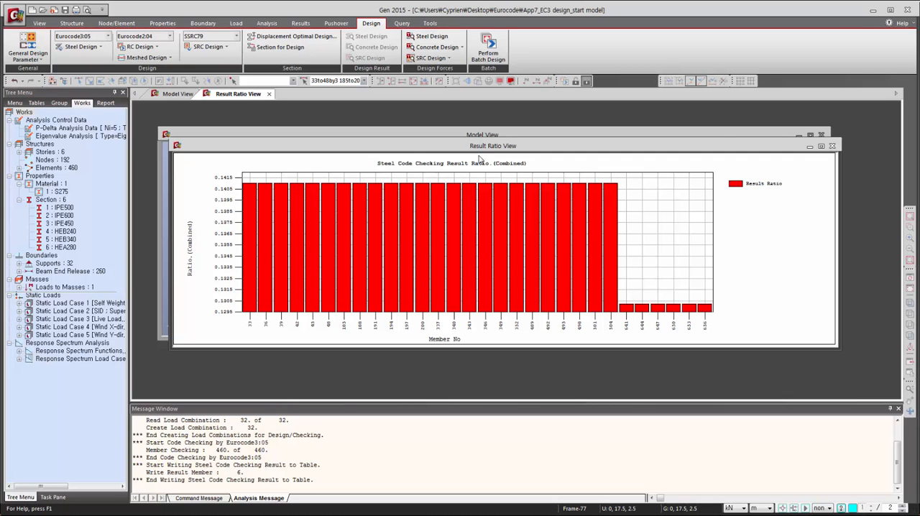
{"action": "left_click", "coordinate": [831, 146]}
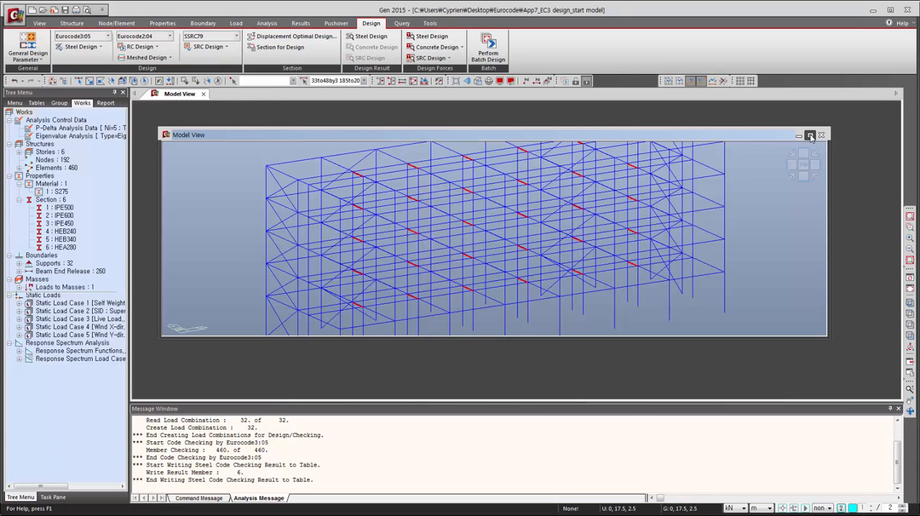
{"action": "left_click", "coordinate": [809, 135]}
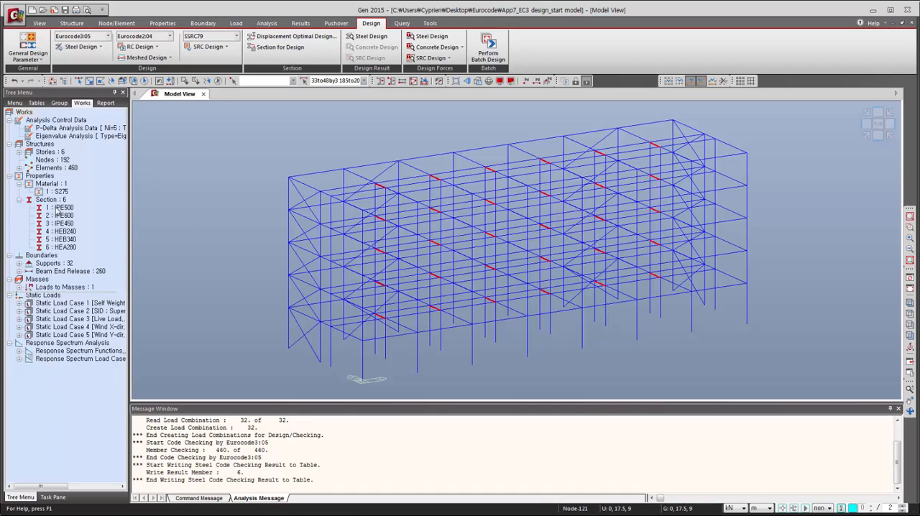
- Assign section 1 (IPE500) to the selected under-used beams, accept deleting the existing results, and rerun the analysis
{"action": "left_click", "coordinate": [60, 208]}
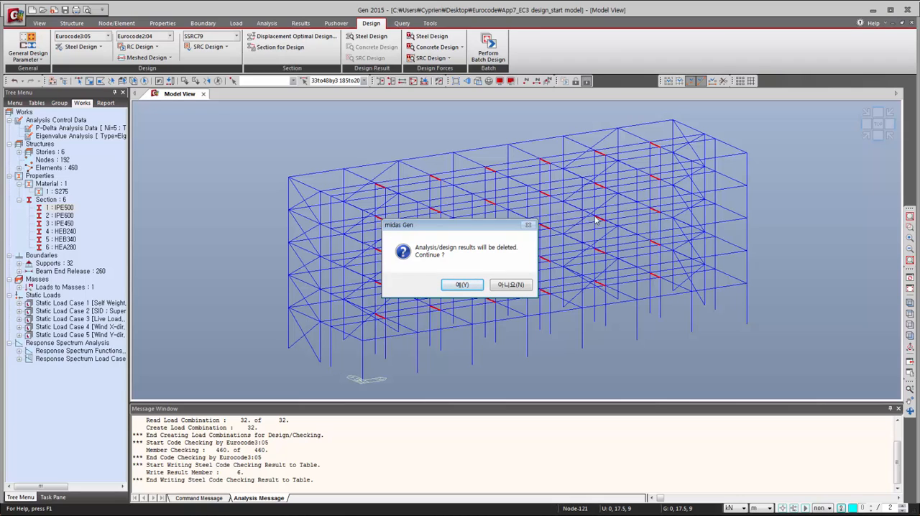
{"action": "left_click", "coordinate": [461, 286]}
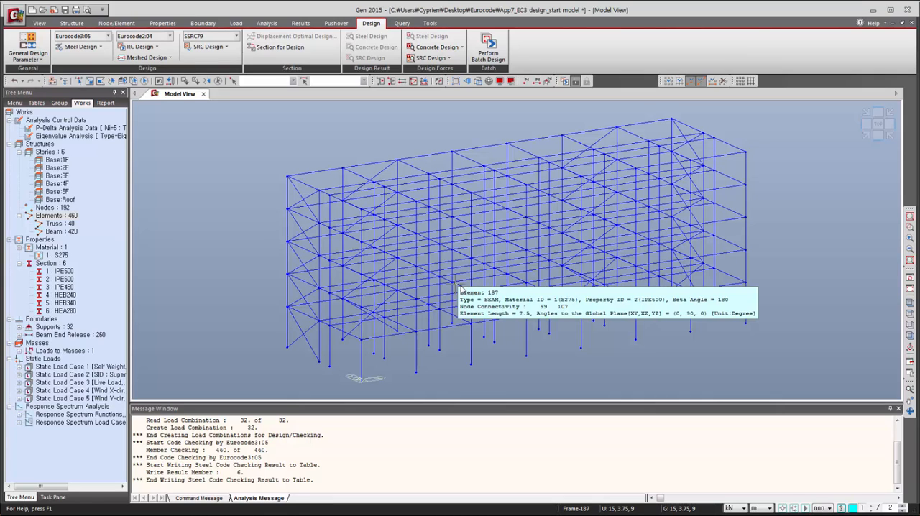
{"action": "left_click", "coordinate": [302, 23]}
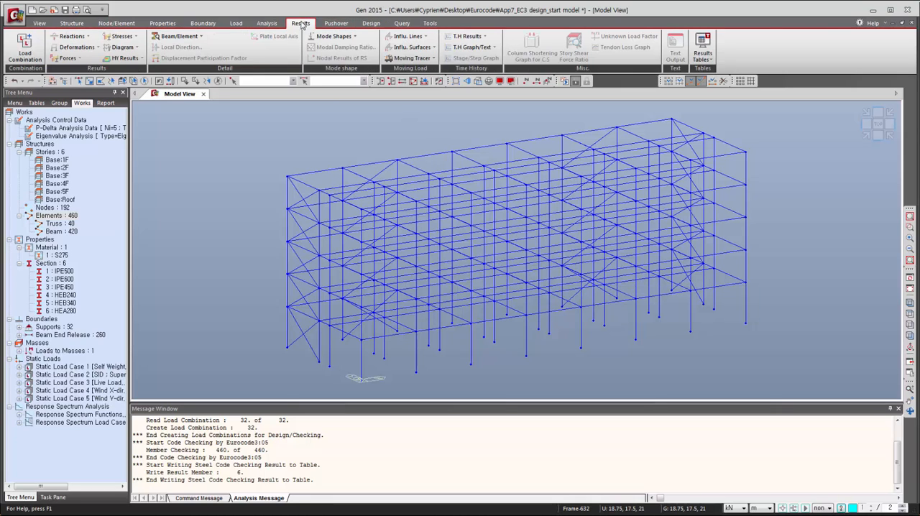
{"action": "left_click", "coordinate": [260, 24]}
{"action": "left_click", "coordinate": [299, 48]}
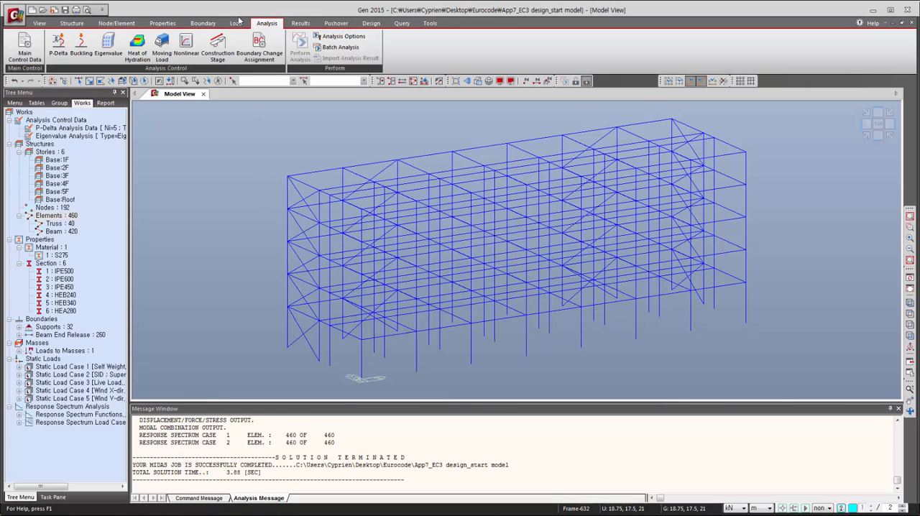
- Run the Eurocode3:05 steel code check on the reanalysed frame
{"action": "left_click", "coordinate": [374, 23]}
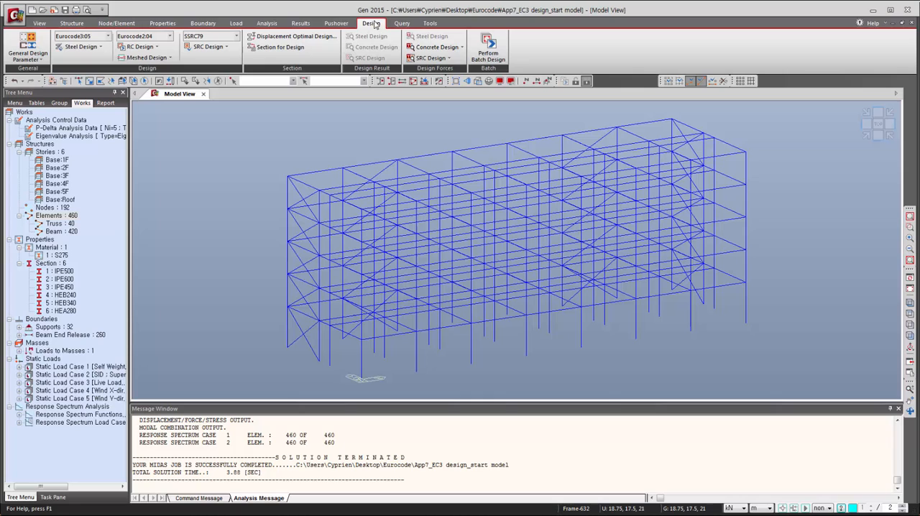
{"action": "left_click", "coordinate": [81, 47]}
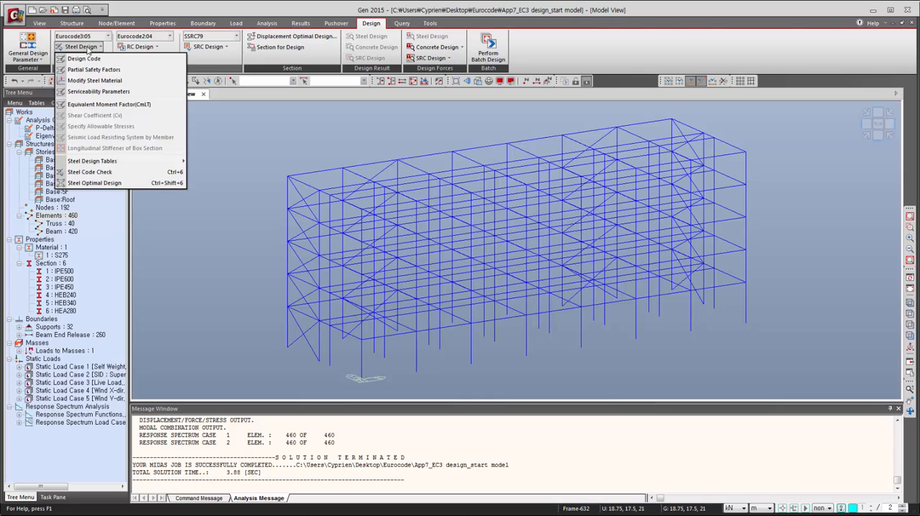
{"action": "left_click", "coordinate": [90, 172]}
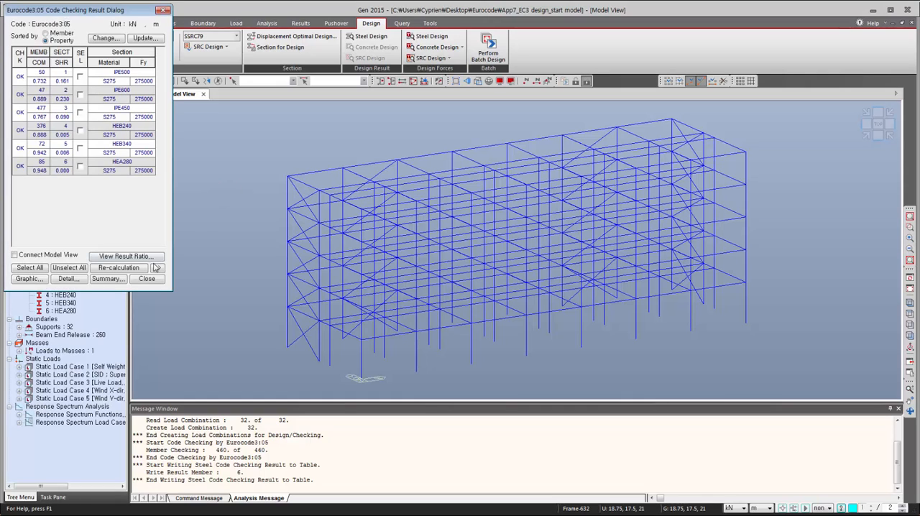
- Graph the combined result ratios of the members with section 2 (IPE600) as vertical bars
{"action": "left_click", "coordinate": [135, 256]}
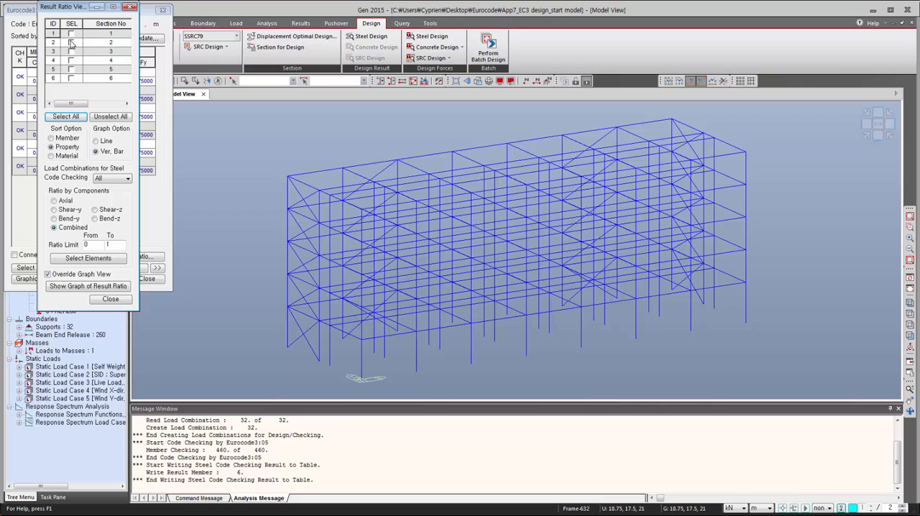
{"action": "left_click", "coordinate": [72, 43]}
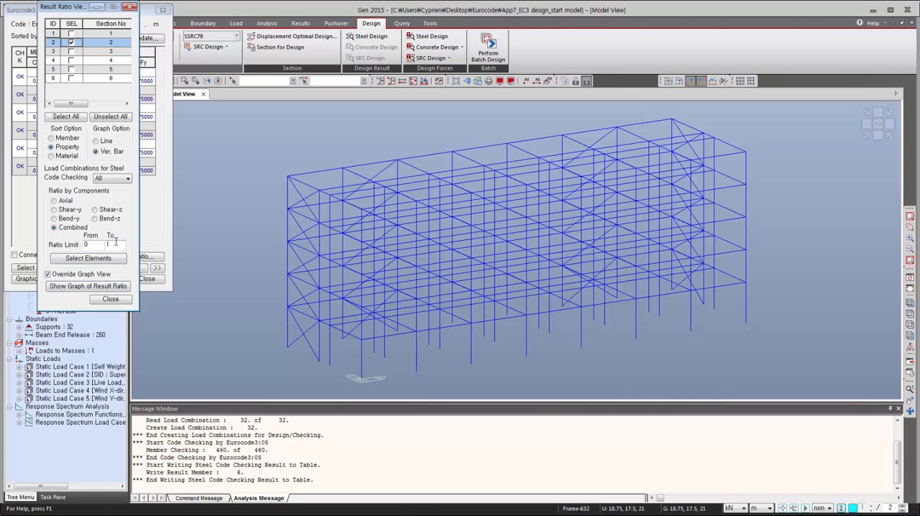
{"action": "left_click", "coordinate": [85, 285]}
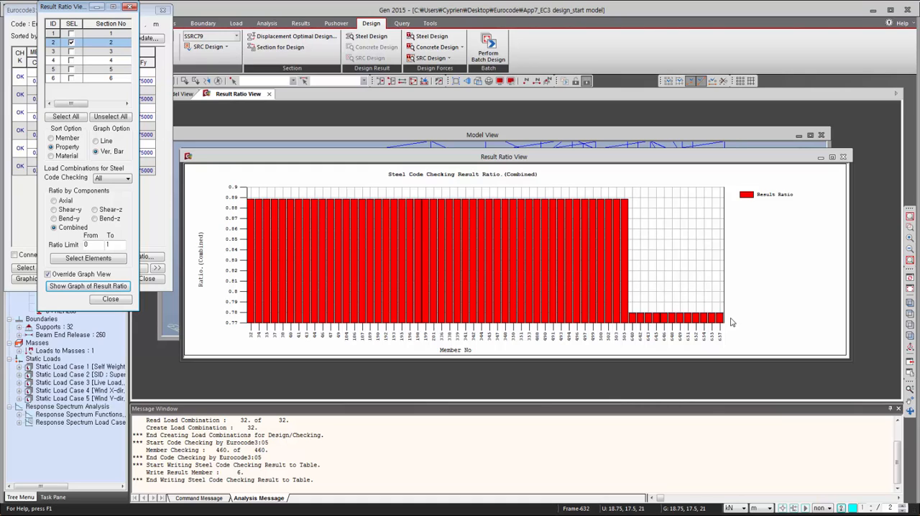
{"action": "left_click", "coordinate": [830, 151]}
{"action": "left_click", "coordinate": [796, 156]}
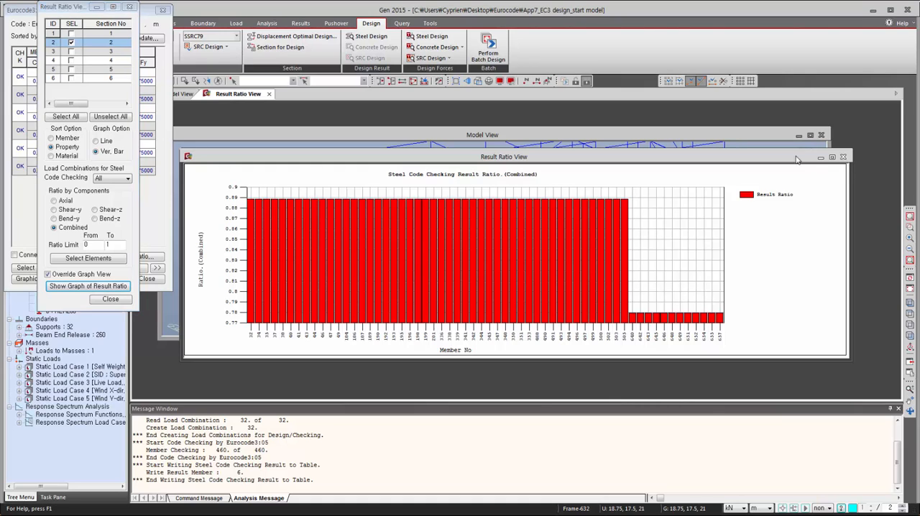
- Close the result ratio graph and the code checking results, and maximize the model view
{"action": "left_click", "coordinate": [110, 299]}
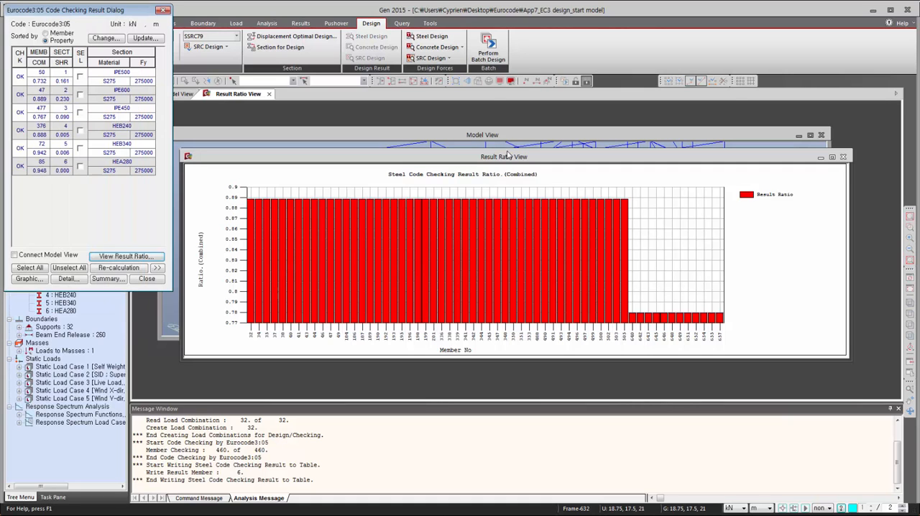
{"action": "left_click", "coordinate": [844, 157]}
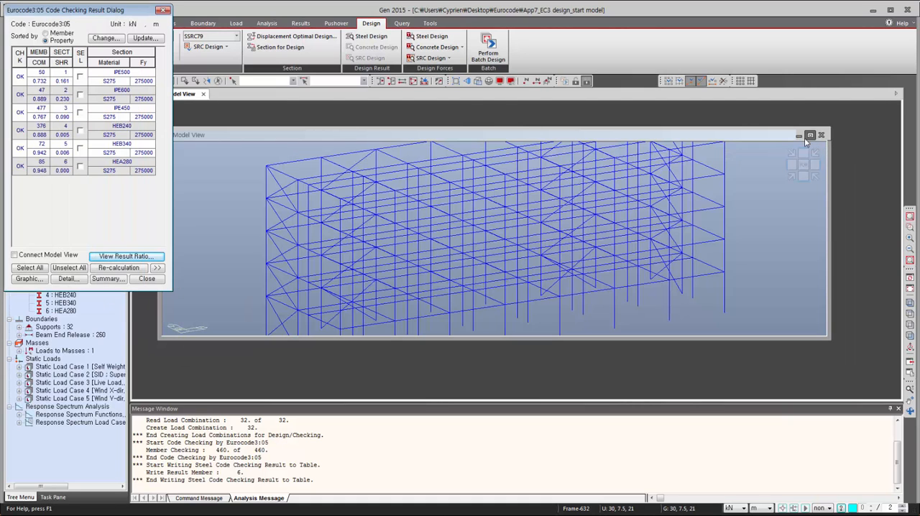
{"action": "left_click", "coordinate": [810, 135]}
{"action": "left_click", "coordinate": [147, 279]}
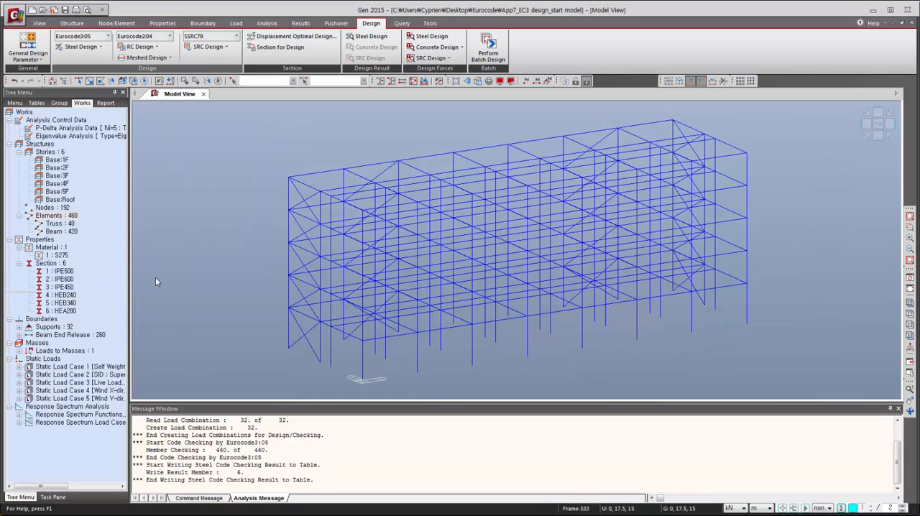